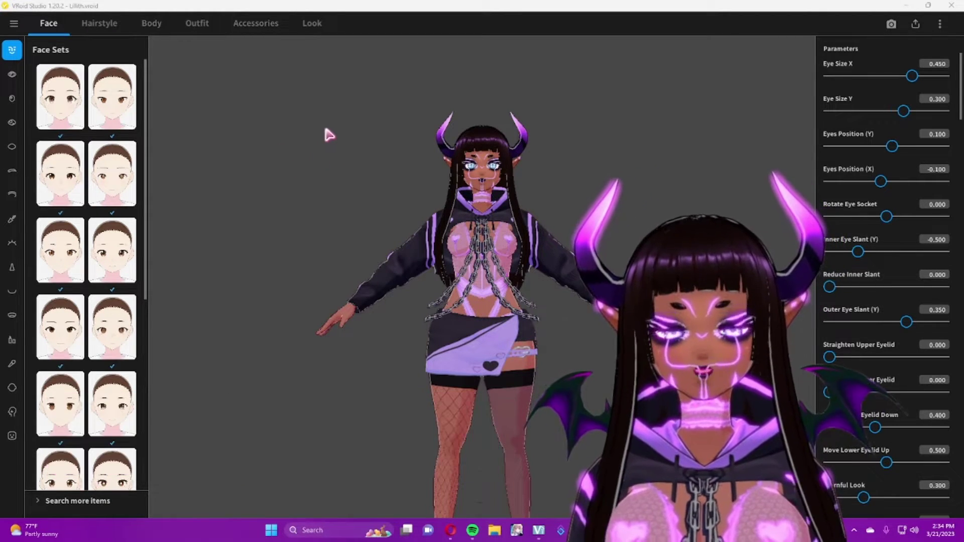
Step: Open the Look outline settings and zoom in on the avatar's face
click(325, 132)
click(314, 26)
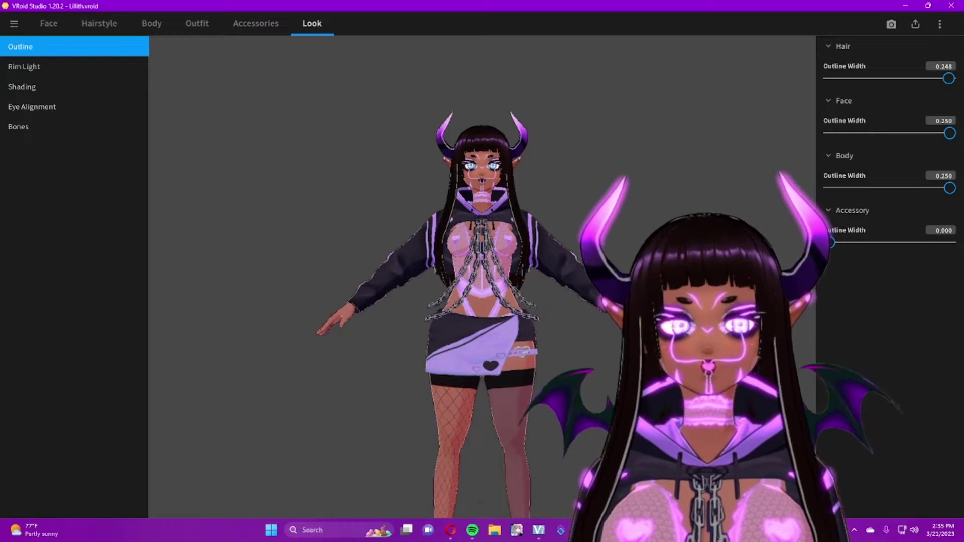
scroll(573, 298, up, 5)
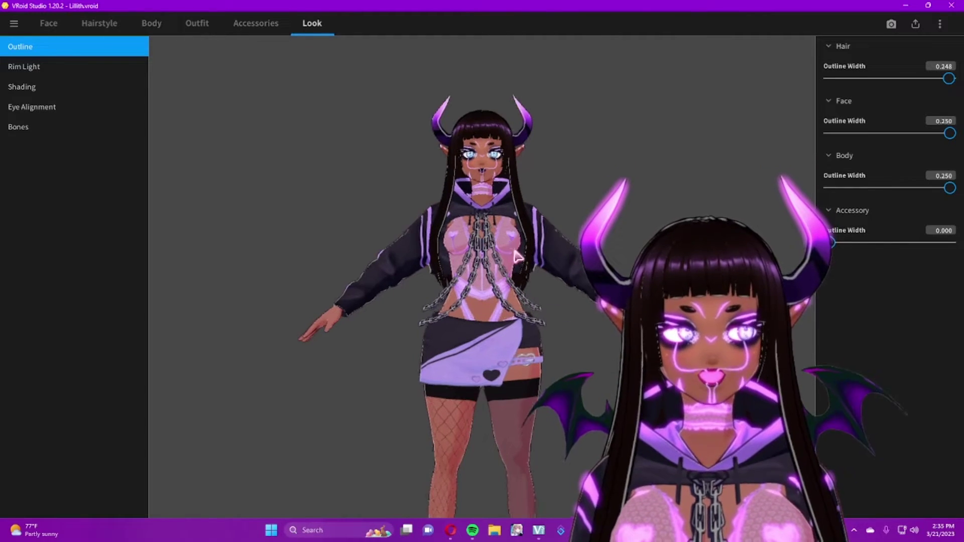
middle_drag(532, 83, 549, 292)
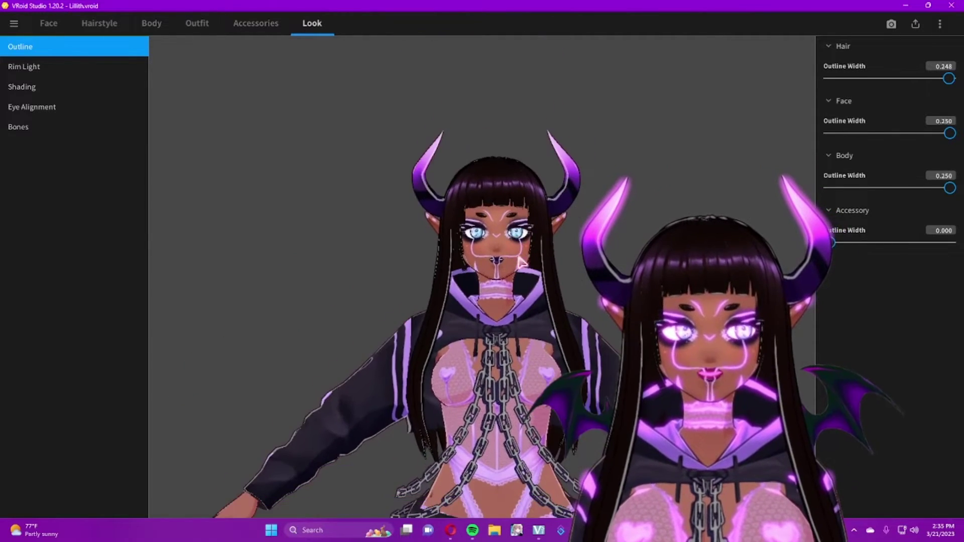
scroll(548, 291, up, 5)
scroll(548, 291, up, 3)
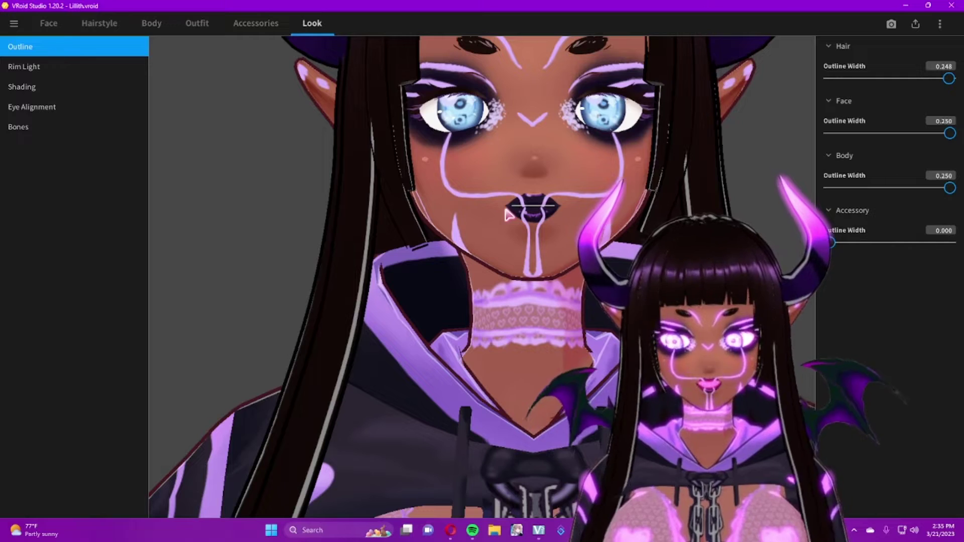
right_drag(451, 252, 547, 251)
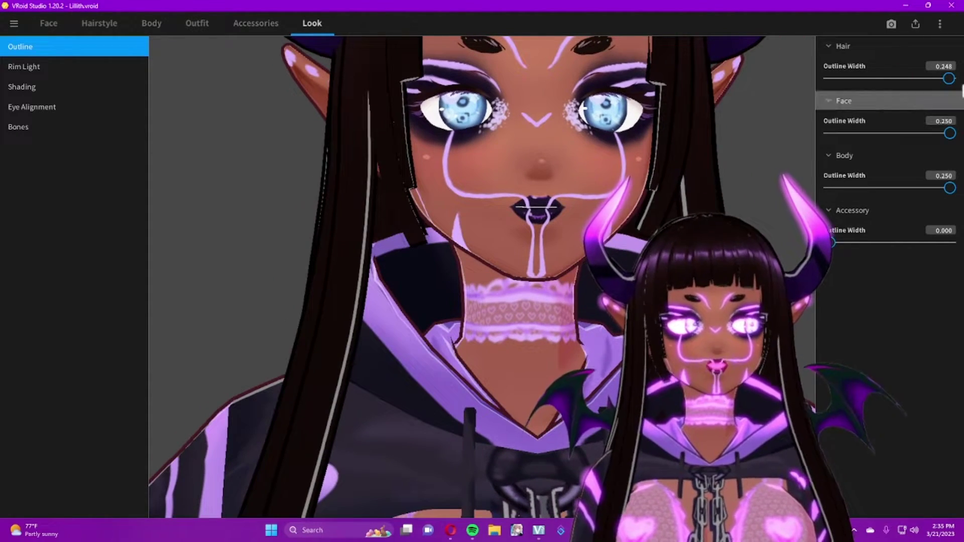
Step: Drop the face outline width to 0 to compare, then restore it to 0.250
drag(949, 134, 755, 136)
drag(829, 133, 949, 134)
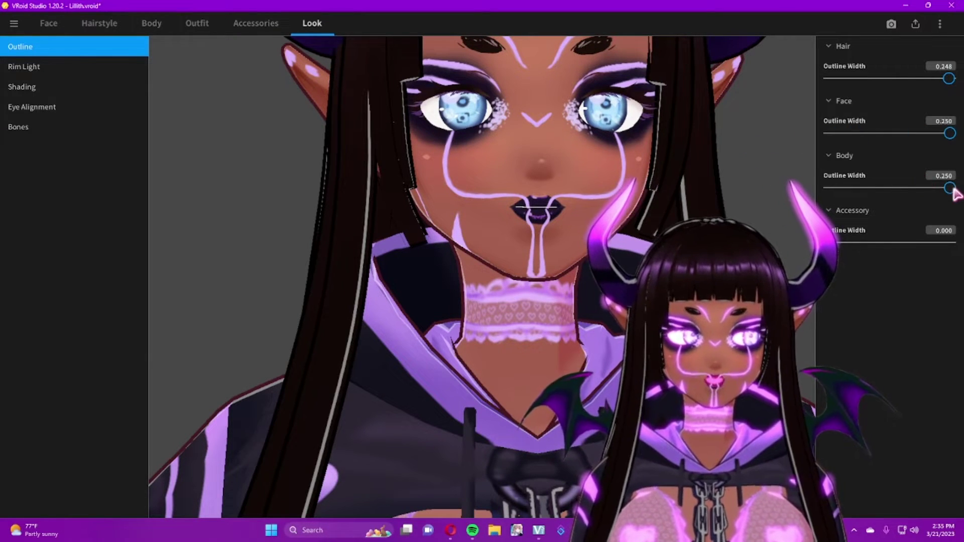
right_drag(745, 198, 626, 216)
Step: Preview the hair without an outline, then set hair outline width to 0.250
scroll(723, 198, down, 5)
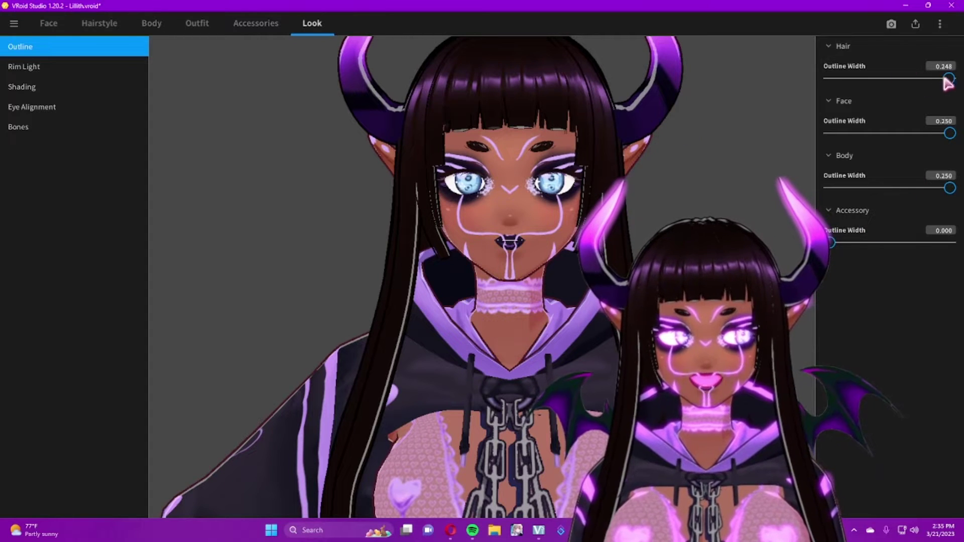
drag(947, 86, 759, 98)
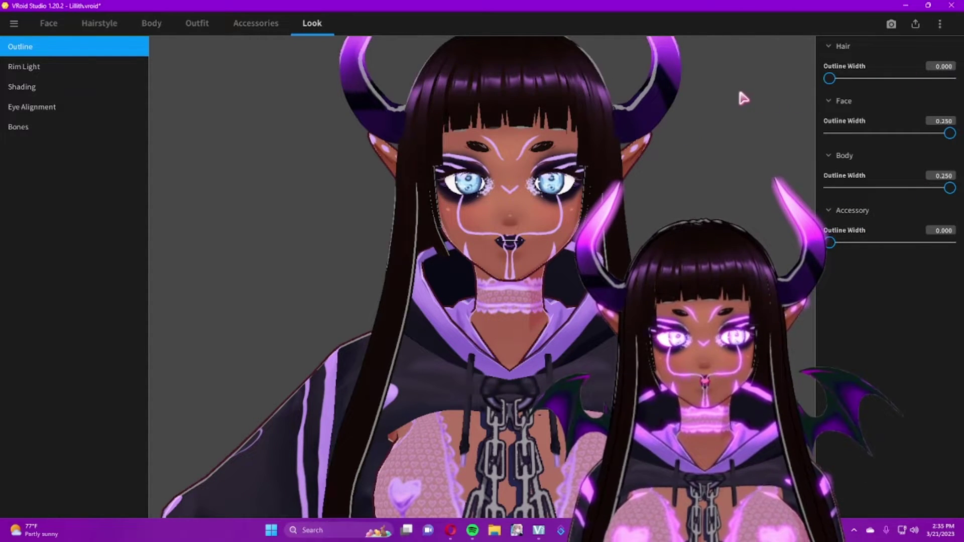
drag(829, 78, 951, 79)
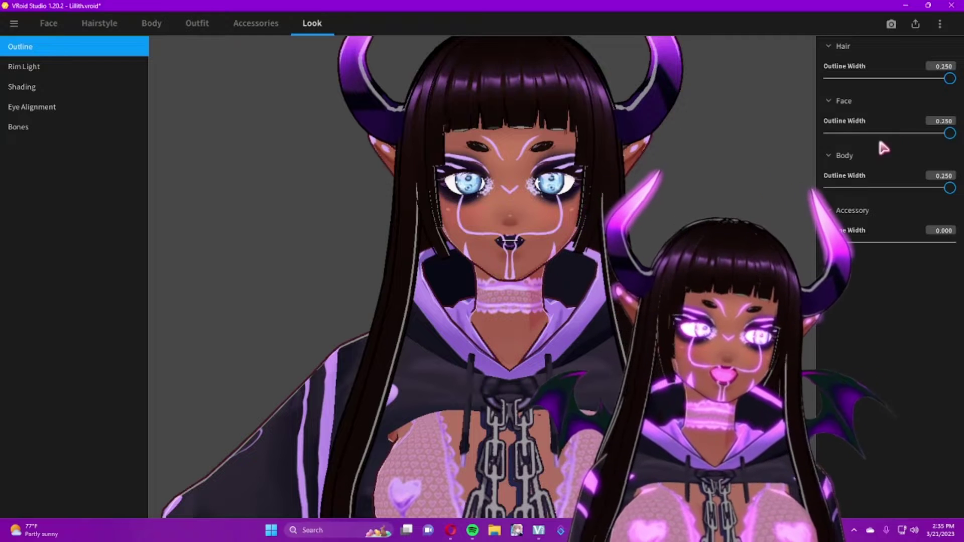
Step: Toggle the face outline width to 0 and back to 0.250
drag(949, 133, 769, 139)
drag(829, 133, 950, 133)
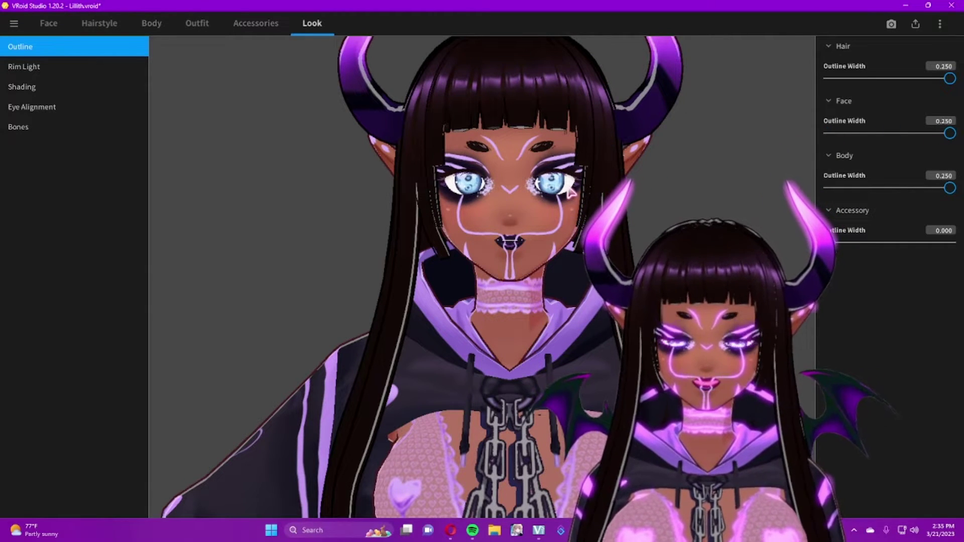
drag(374, 205, 477, 230)
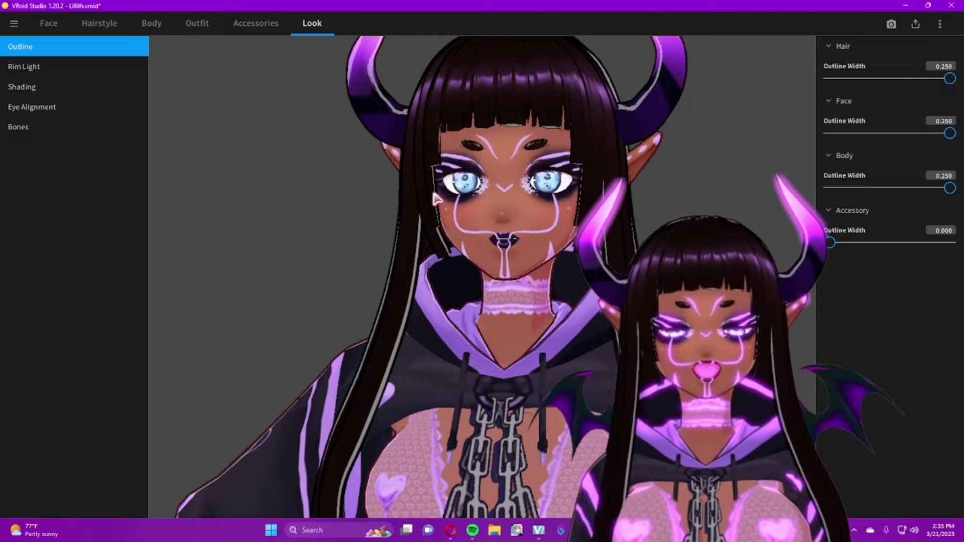
click(98, 23)
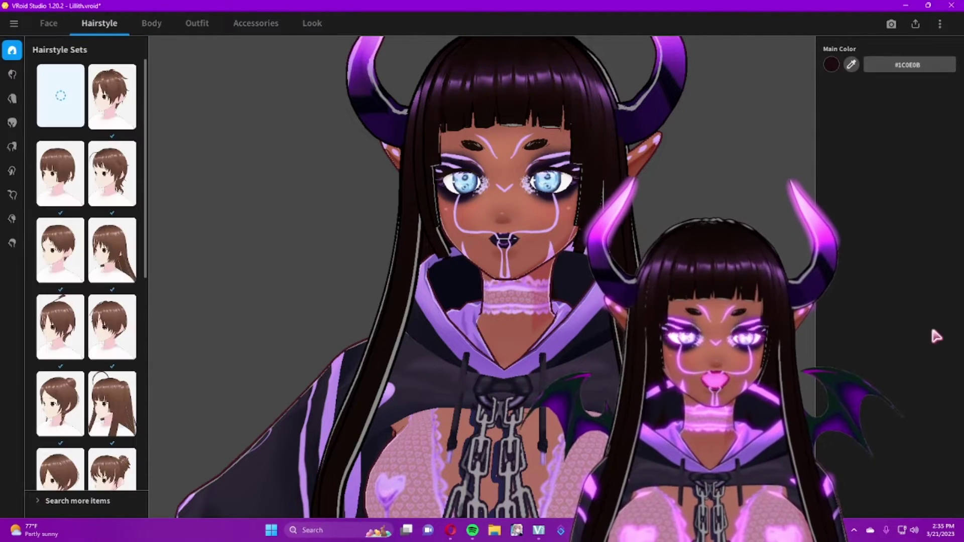
click(12, 99)
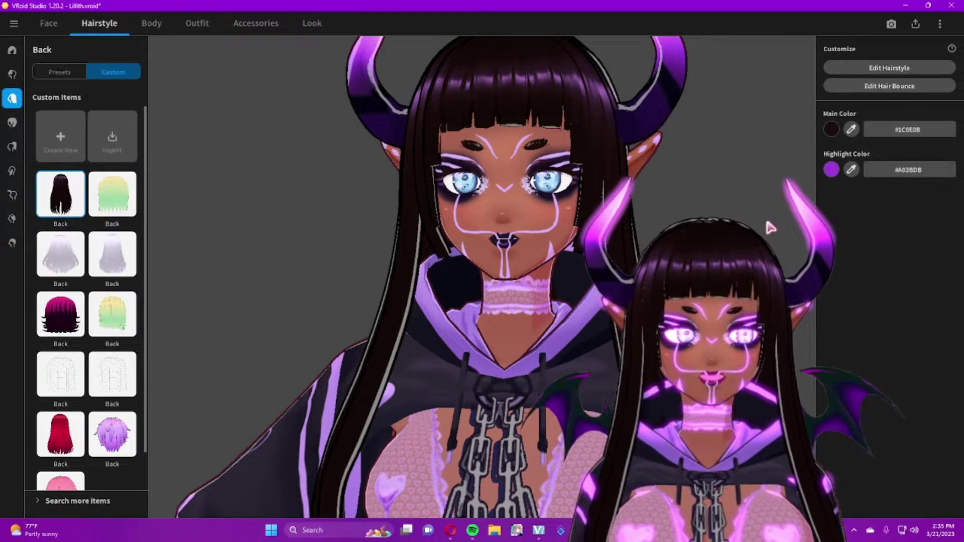
click(871, 69)
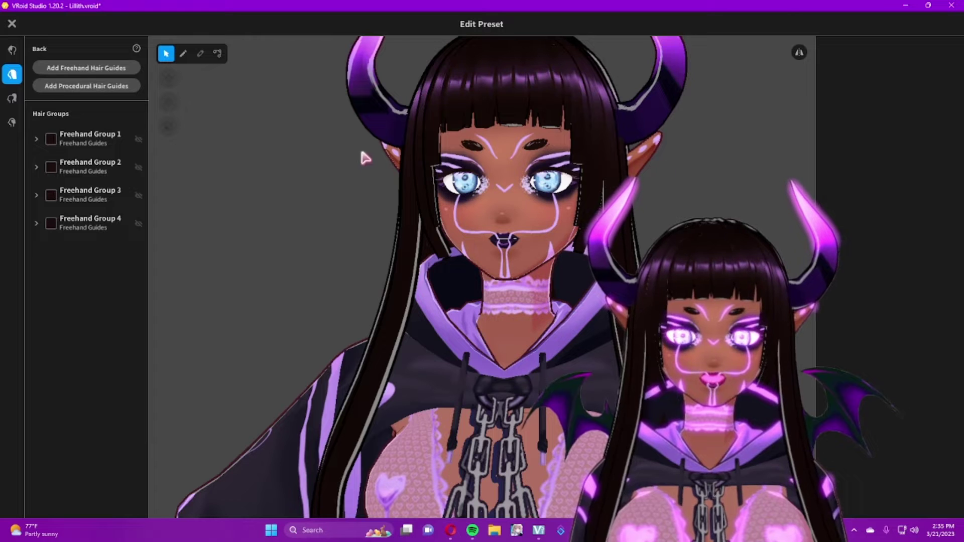
click(489, 112)
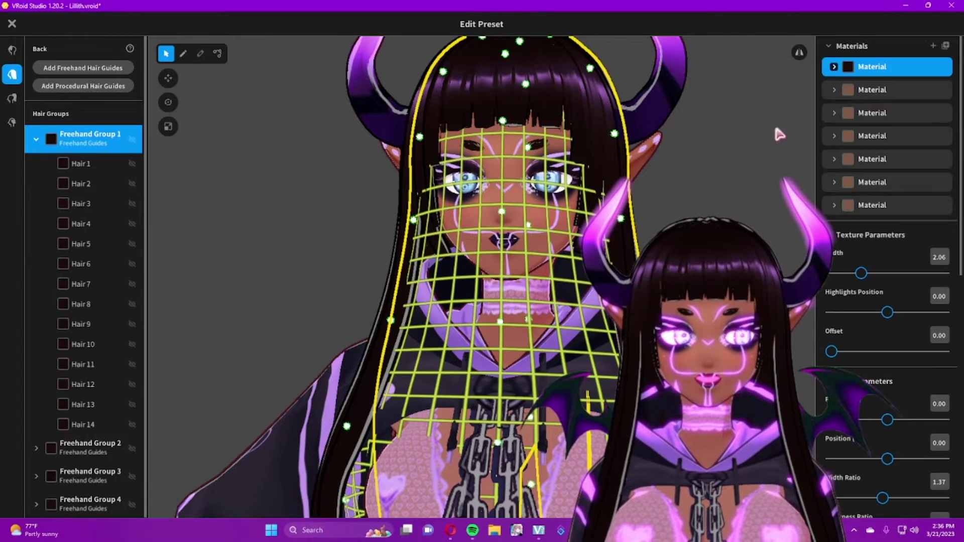
click(834, 68)
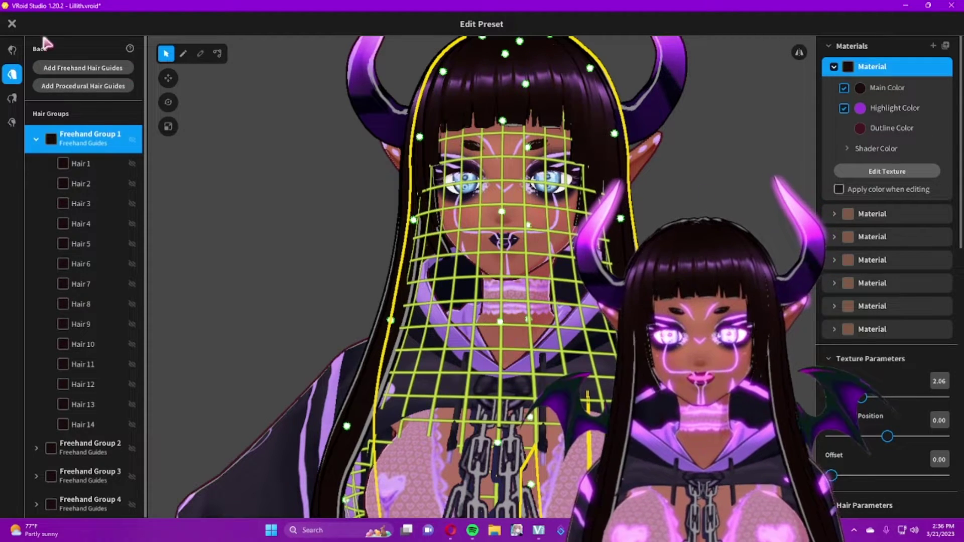
click(44, 46)
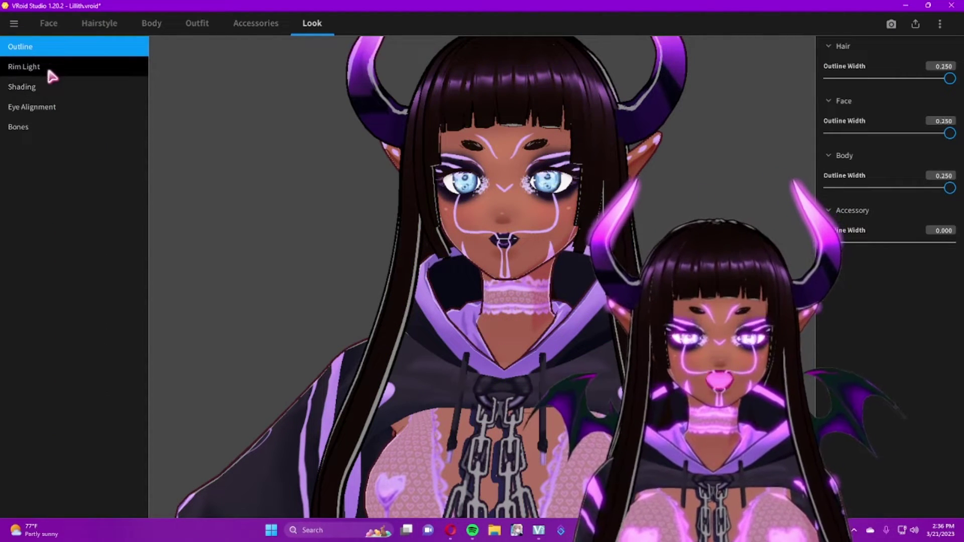
Step: Set hair rim light intensity to 37.504 and concentration to 17.917, then go to Shading
click(48, 70)
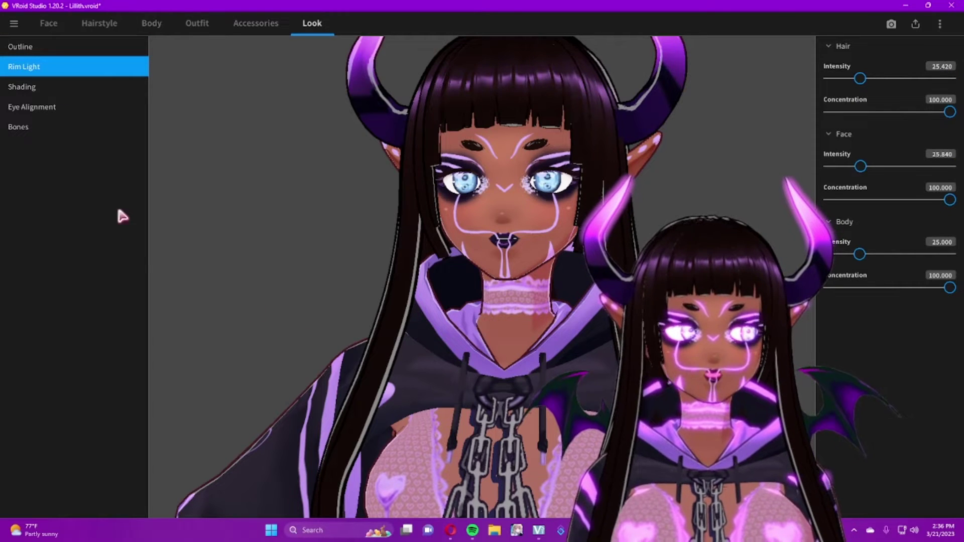
drag(525, 304, 509, 297)
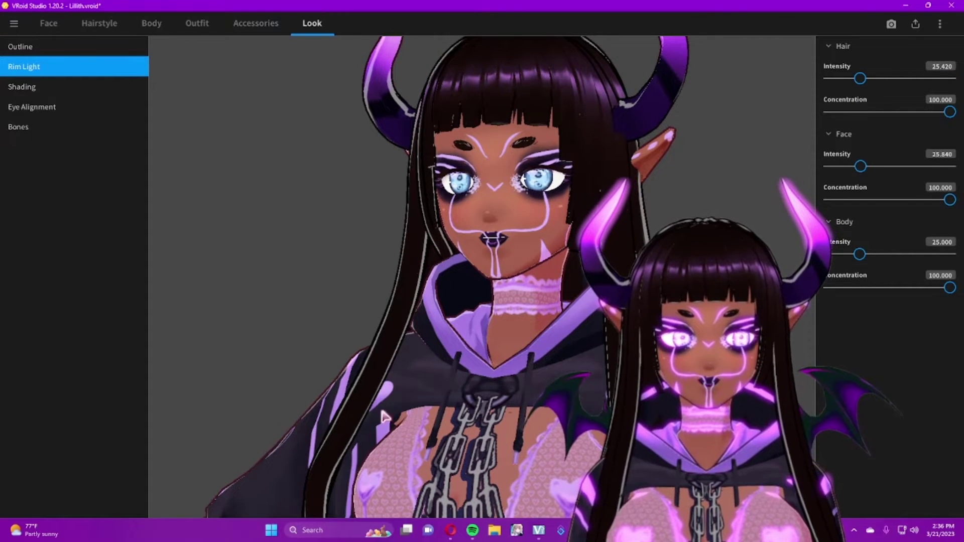
drag(447, 134, 460, 163)
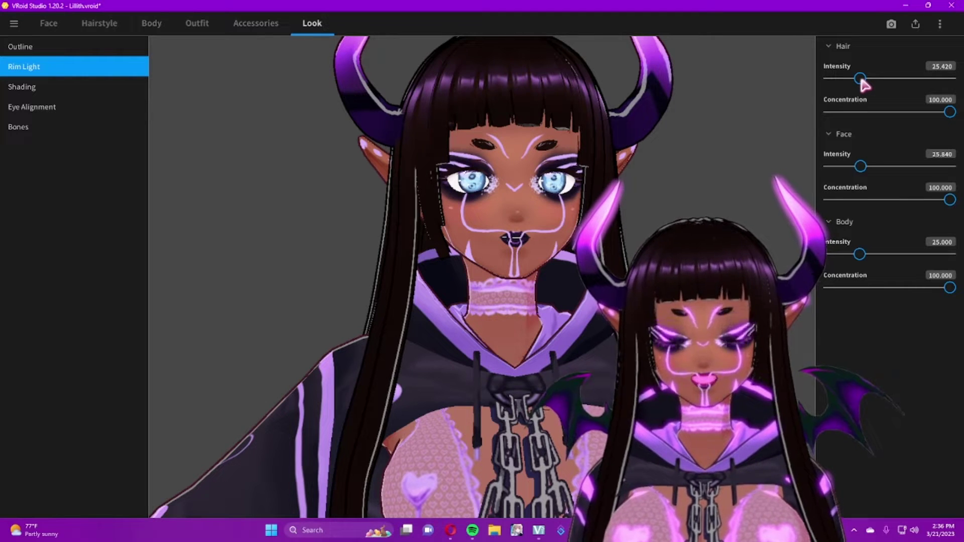
mouse_move(861, 79)
mouse_down()
mouse_move(838, 80)
mouse_move(951, 80)
mouse_move(824, 80)
mouse_move(878, 80)
mouse_up()
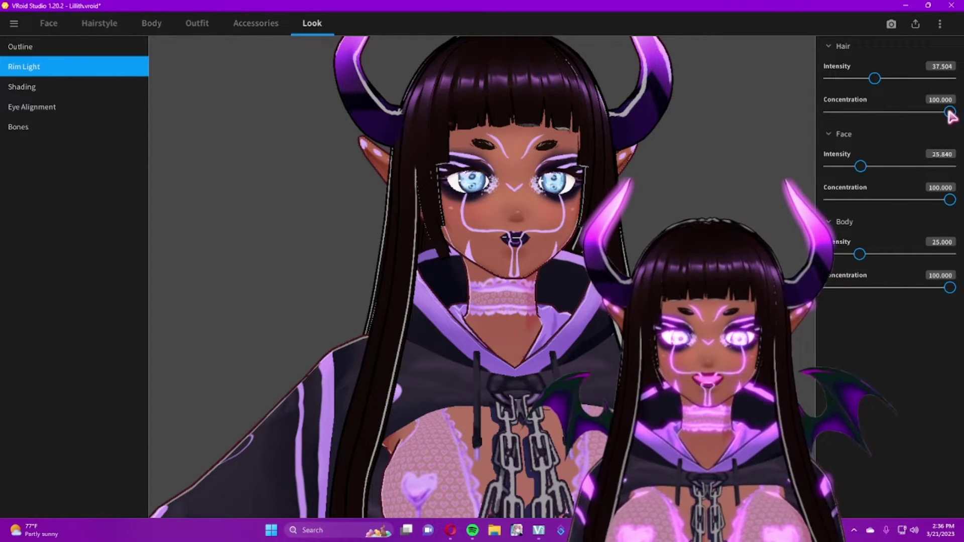
drag(946, 112, 851, 116)
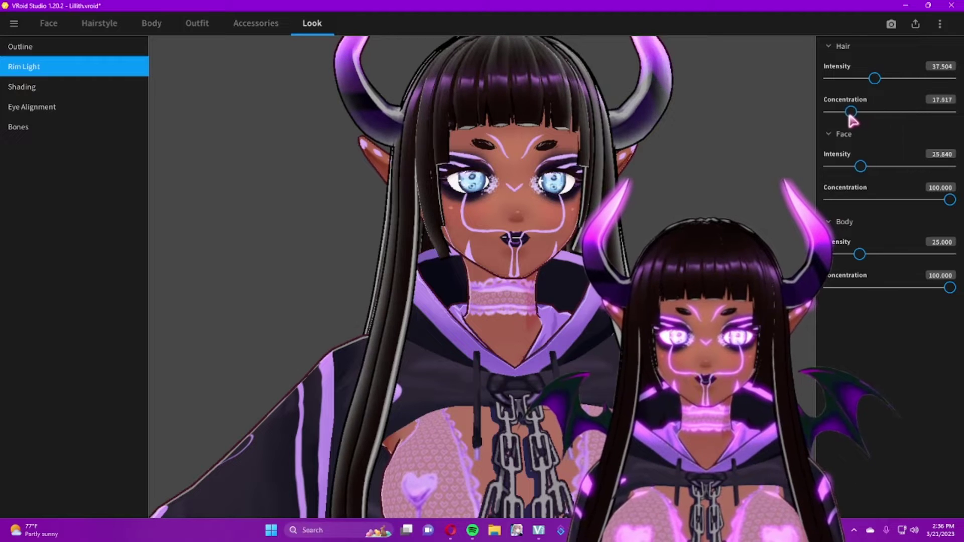
click(22, 86)
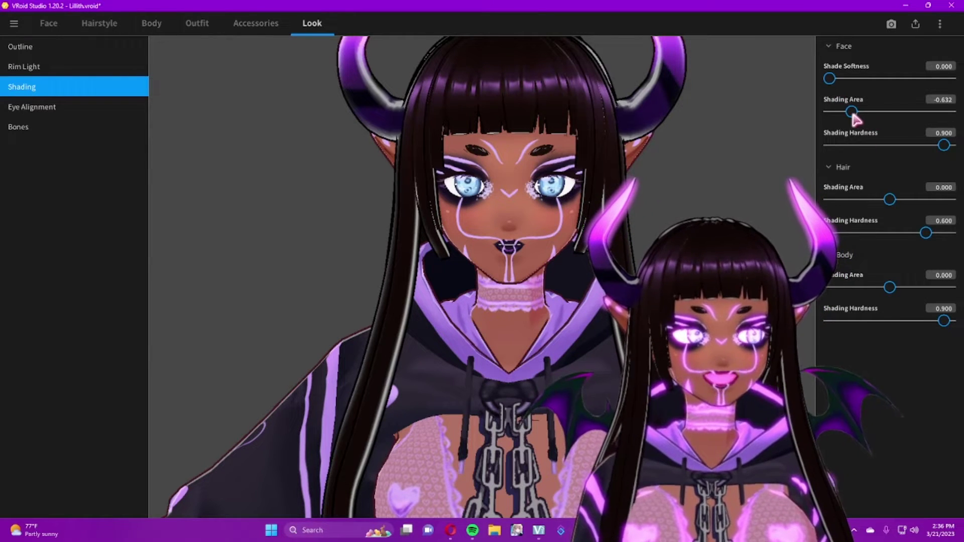
Step: Try larger and smaller face shading areas, settling on 0.083
drag(884, 114, 936, 114)
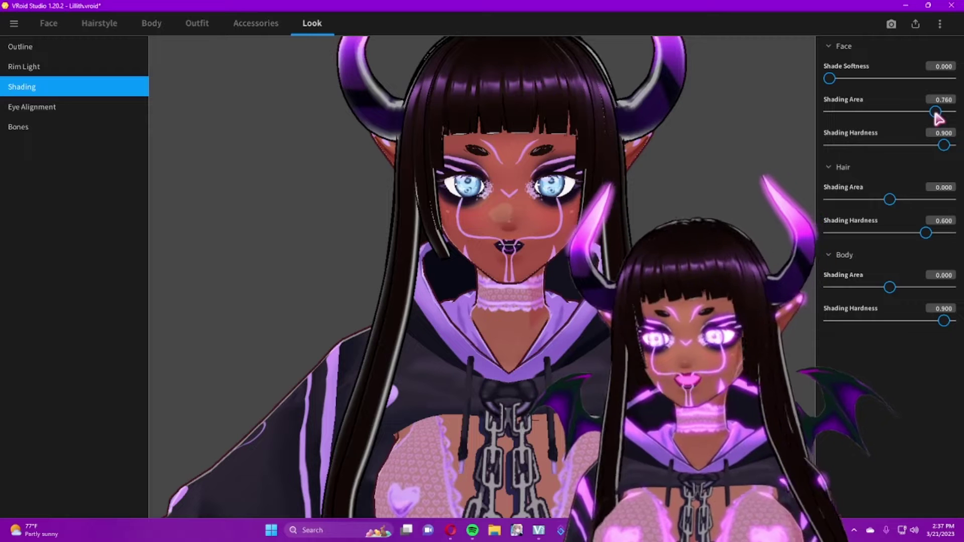
drag(919, 114, 845, 114)
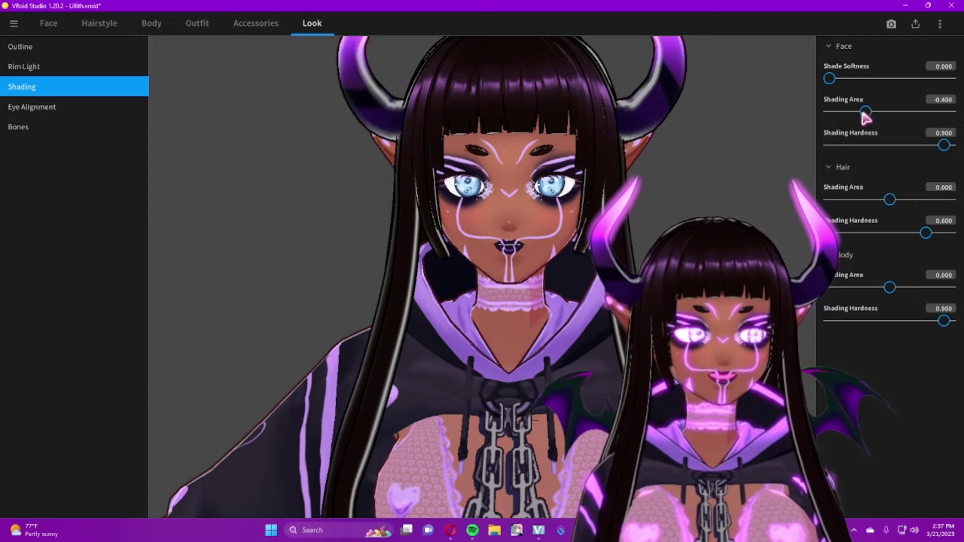
drag(893, 114, 894, 114)
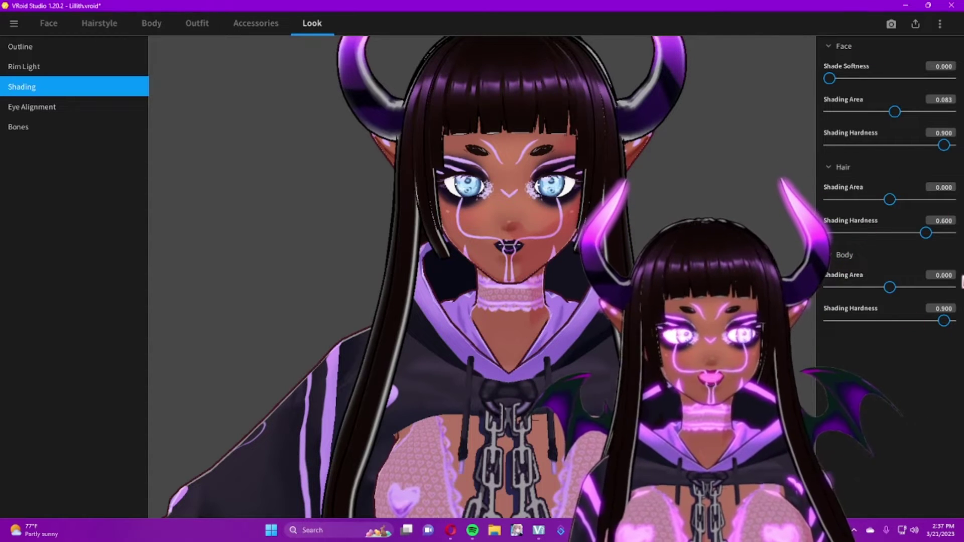
Step: Check the Eye Alignment values, then bring up the Bones sway settings
click(65, 107)
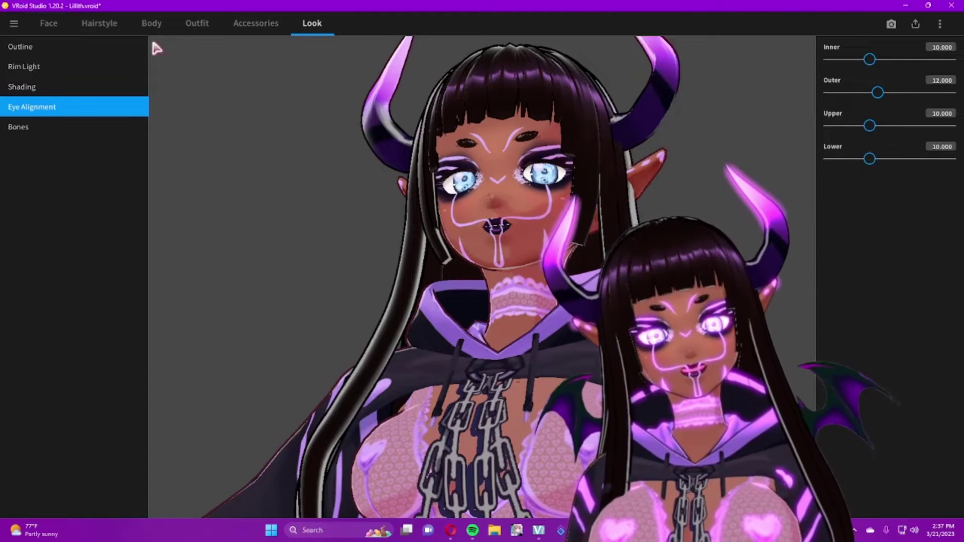
scroll(466, 193, up, 2)
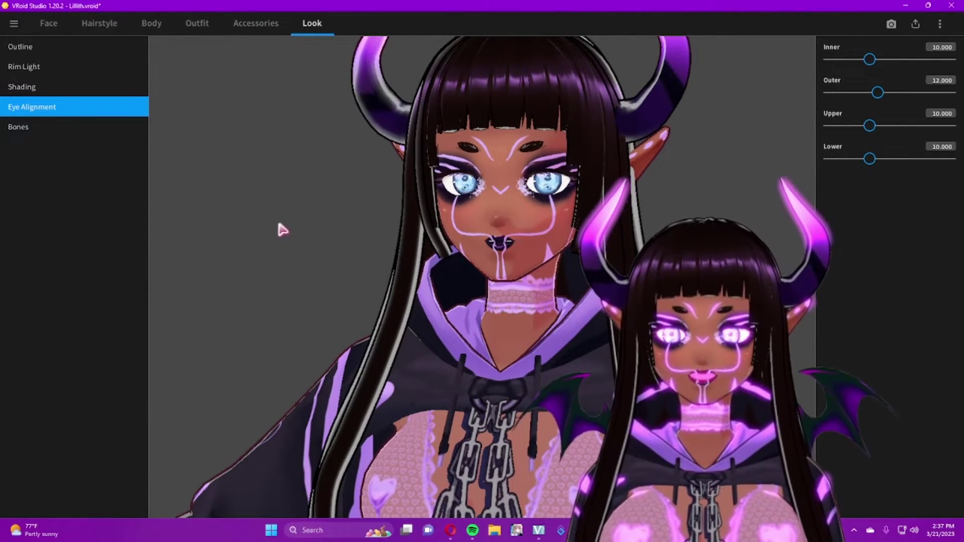
click(35, 128)
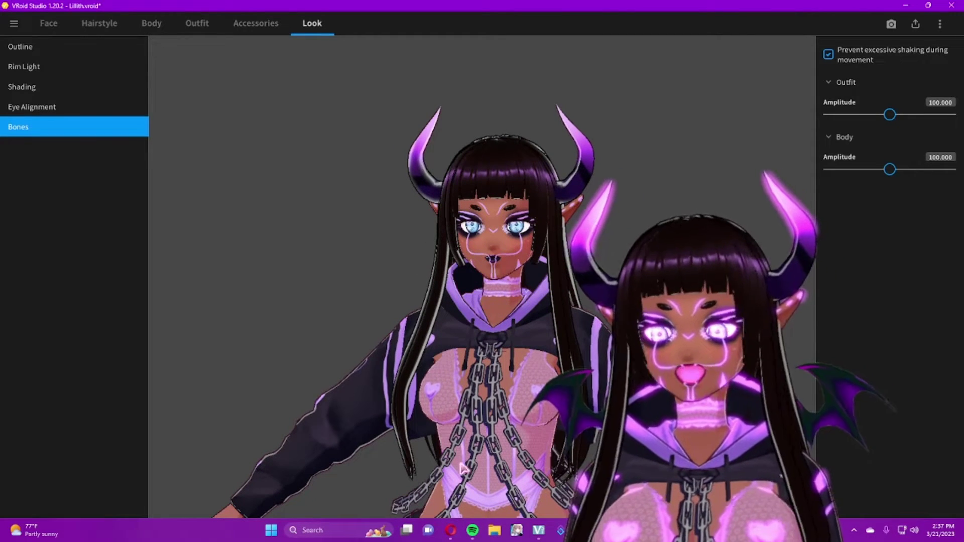
Step: Pan and zoom the viewport to review the full-body avatar, including torso and skirt
middle_drag(489, 455, 479, 374)
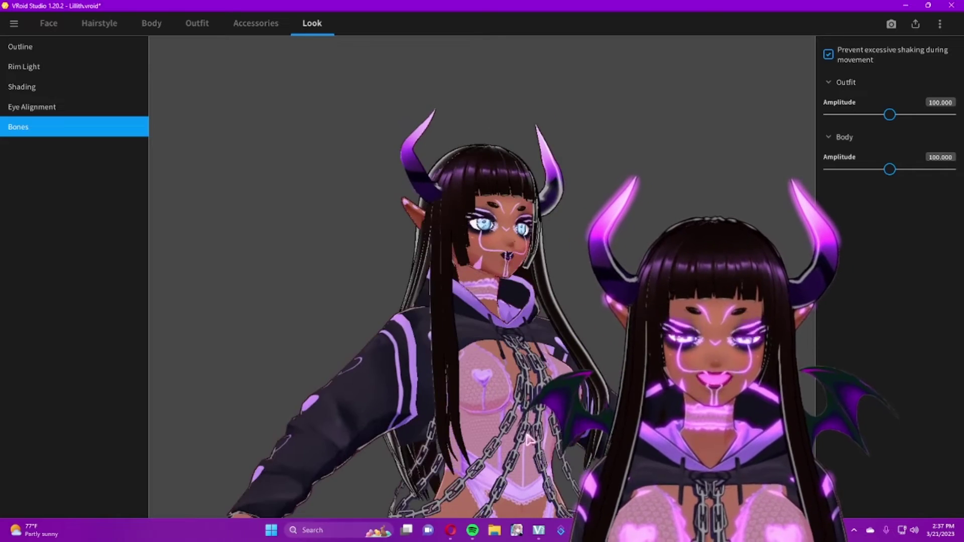
scroll(479, 374, down, 5)
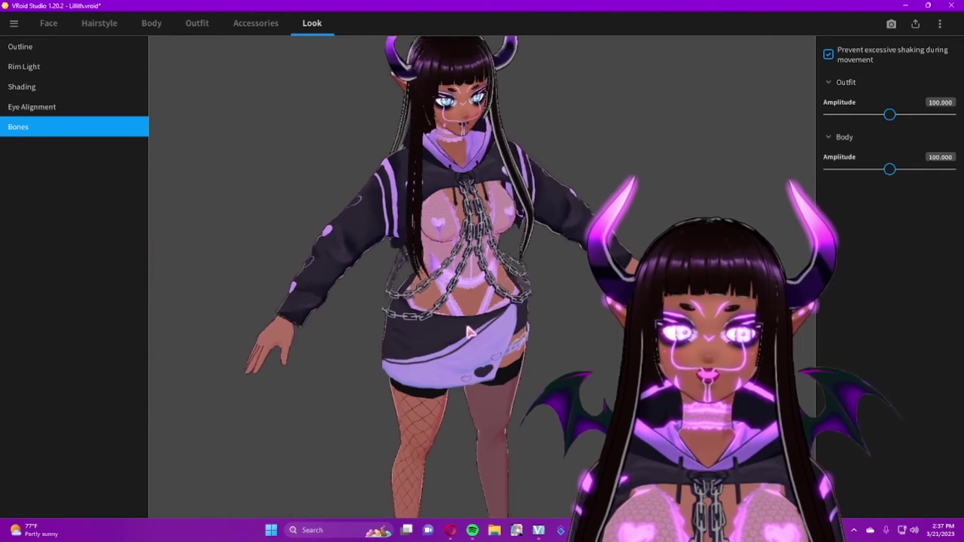
middle_drag(467, 298, 504, 365)
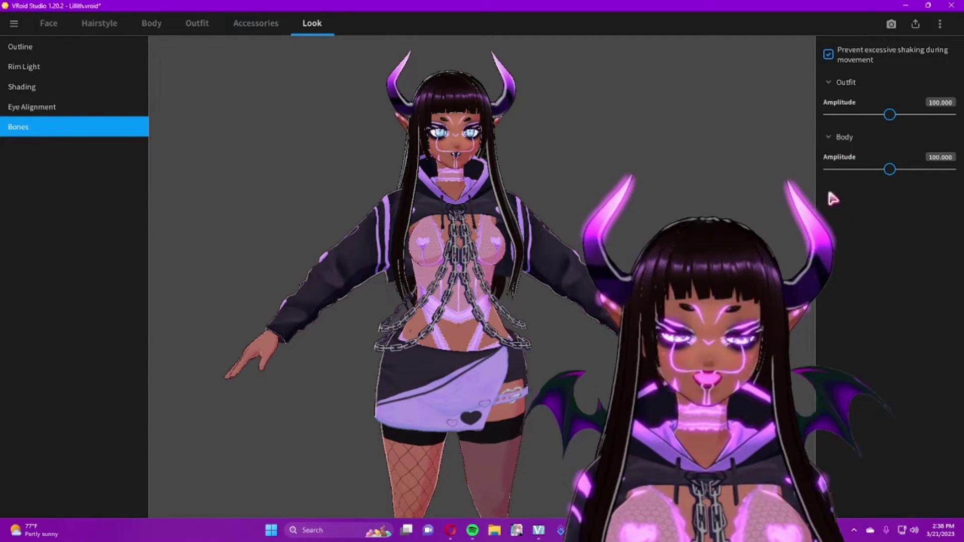
scroll(707, 201, up, 2)
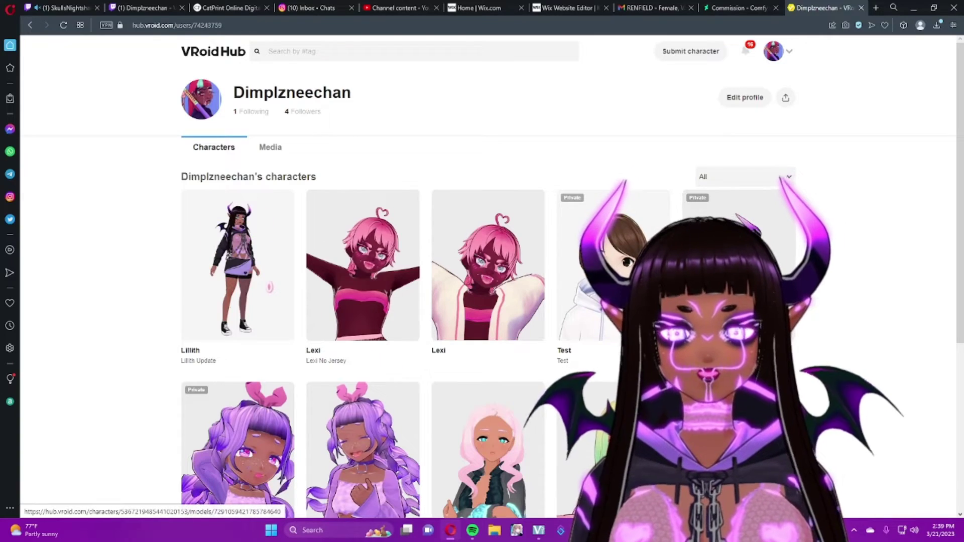
Step: Open the Lillith character page on VRoid Hub and zoom in on the model
click(238, 265)
scroll(448, 294, up, 5)
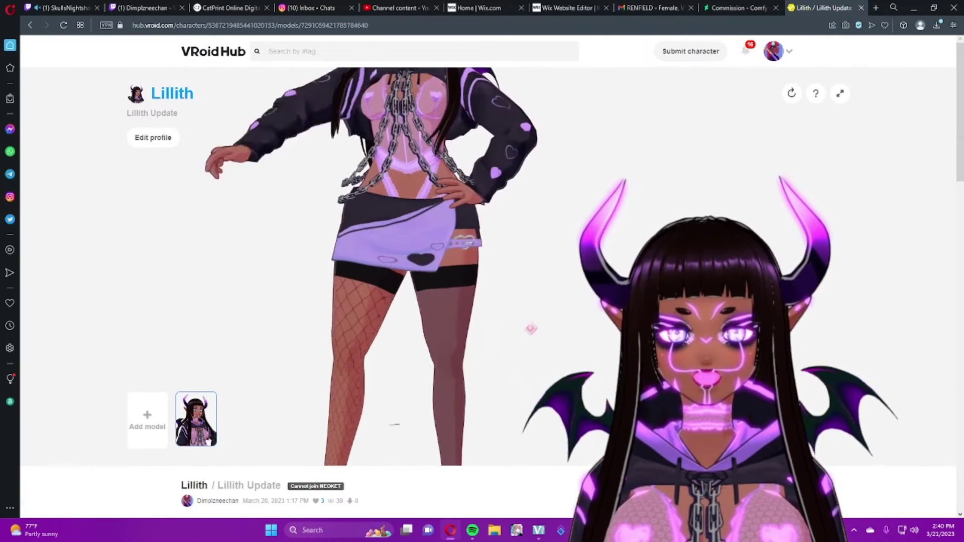
scroll(447, 294, down, 5)
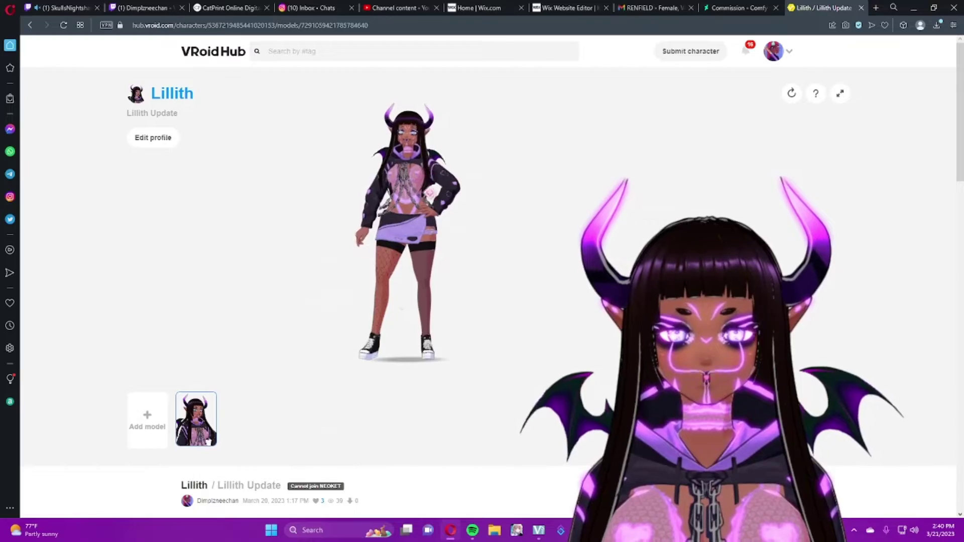
scroll(478, 278, up, 5)
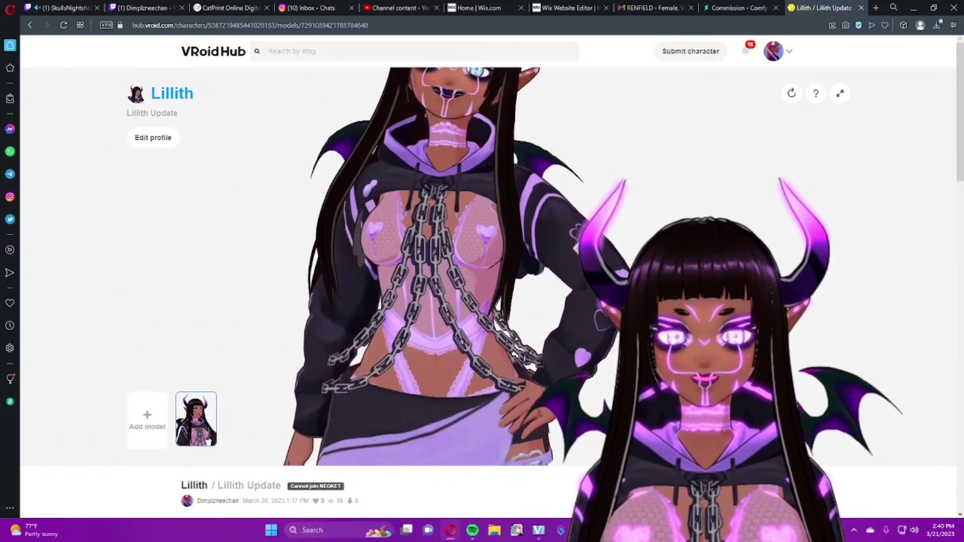
Step: Orbit and zoom the Lillith model to see her side and back, then bring up tag search suggestions
drag(478, 278, 436, 260)
scroll(436, 261, down, 5)
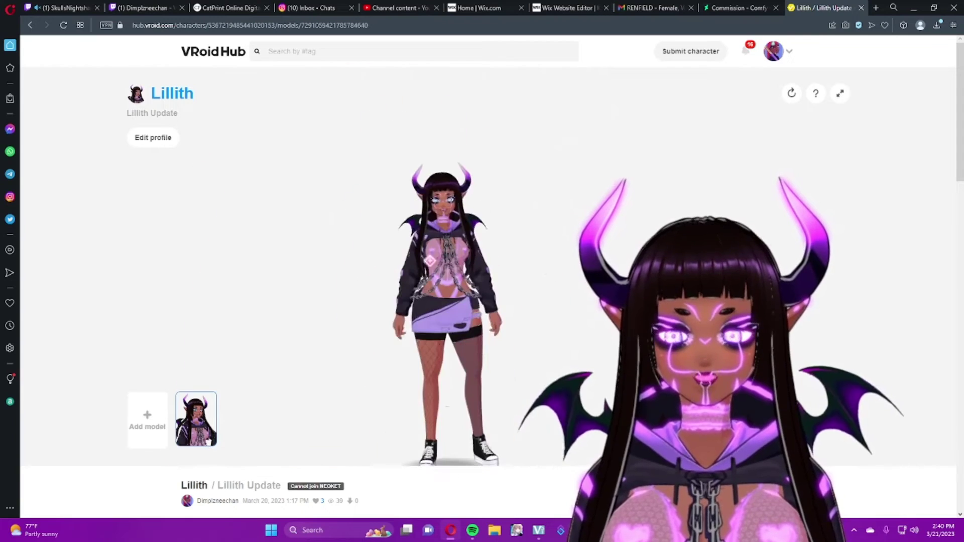
scroll(485, 259, down, 4)
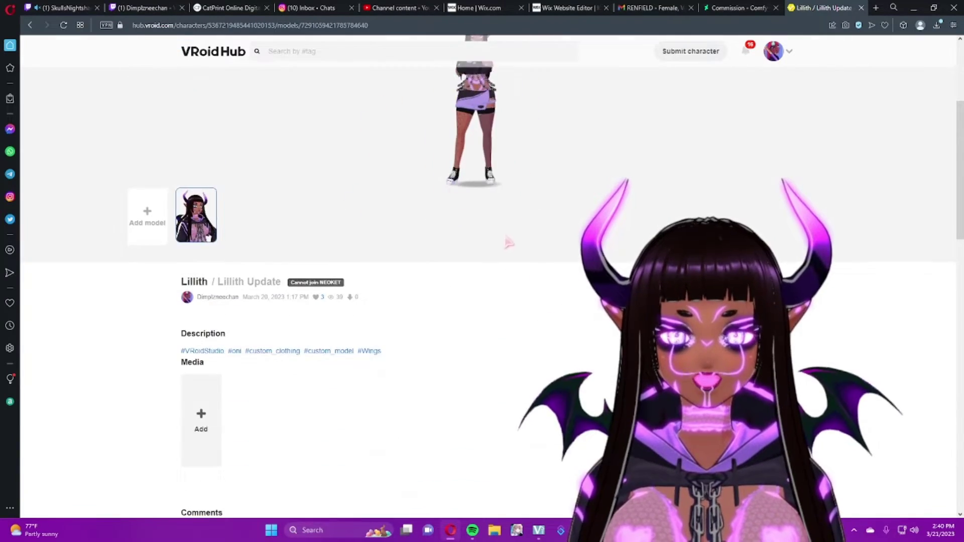
scroll(502, 228, up, 5)
scroll(482, 261, up, 5)
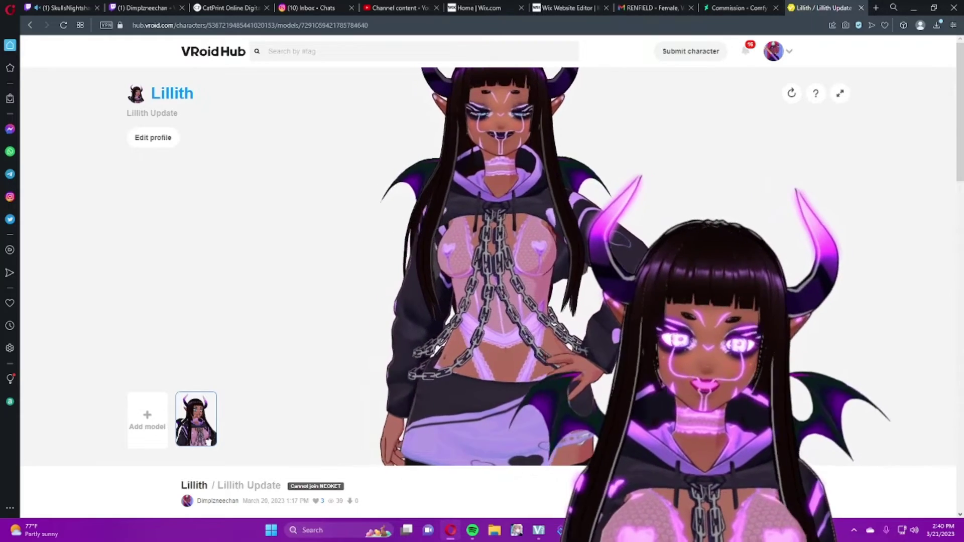
click(351, 51)
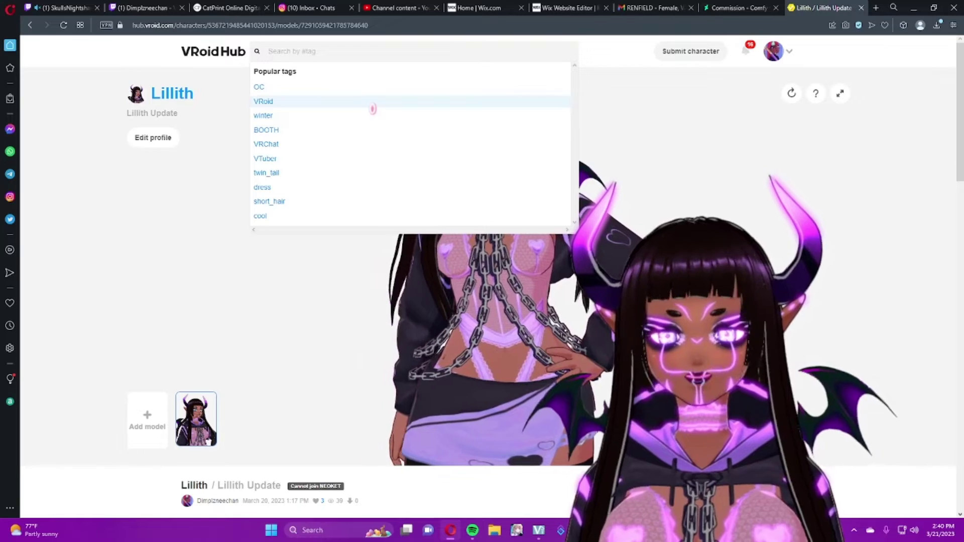
click(350, 203)
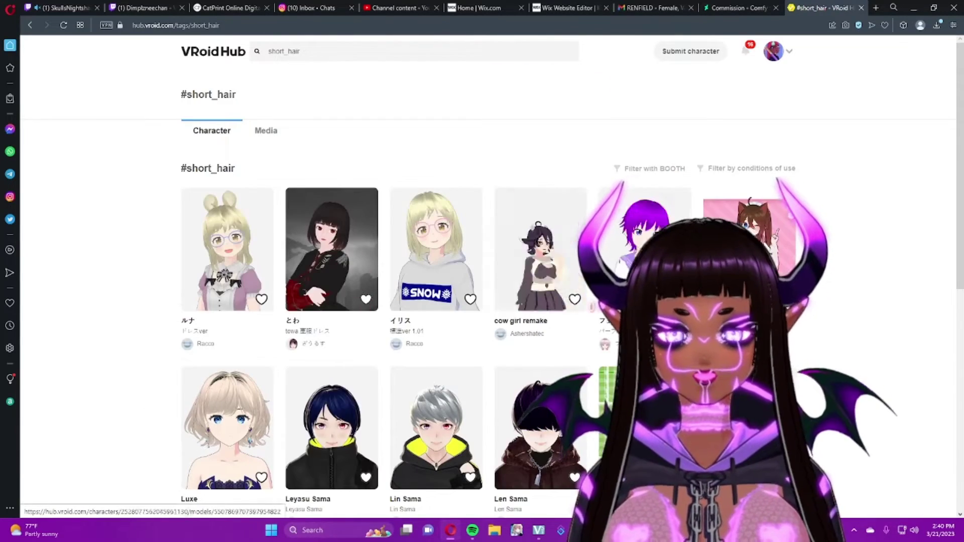
scroll(187, 511, down, 8)
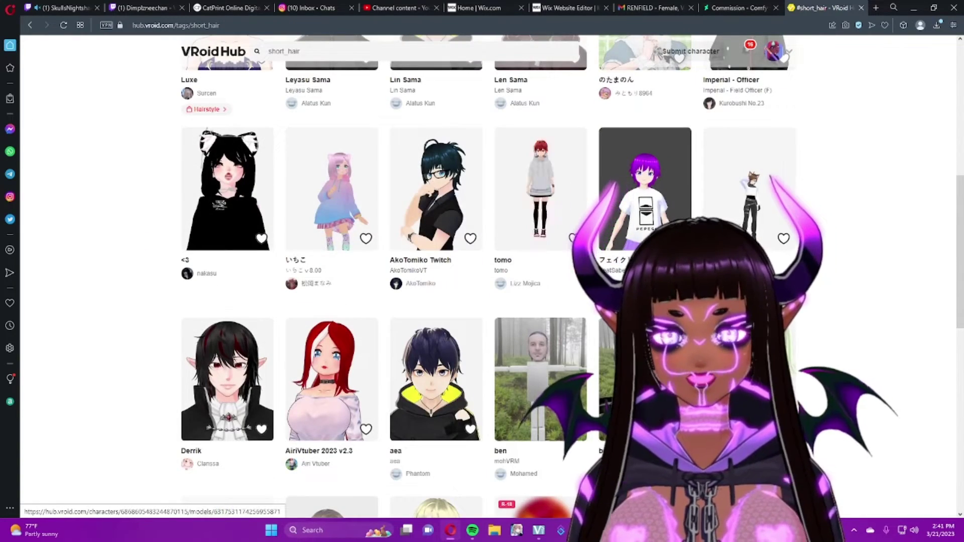
scroll(437, 276, down, 3)
scroll(437, 277, down, 5)
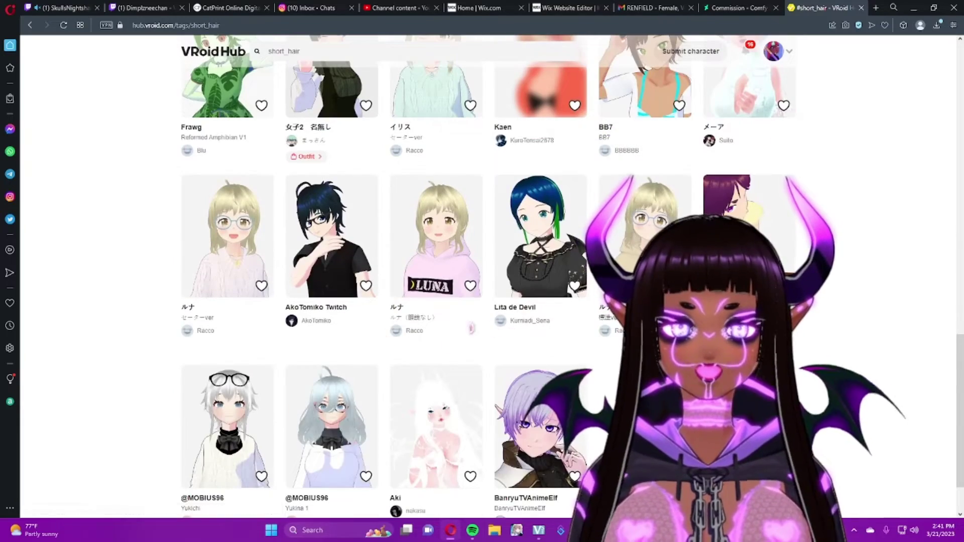
scroll(437, 276, up, 10)
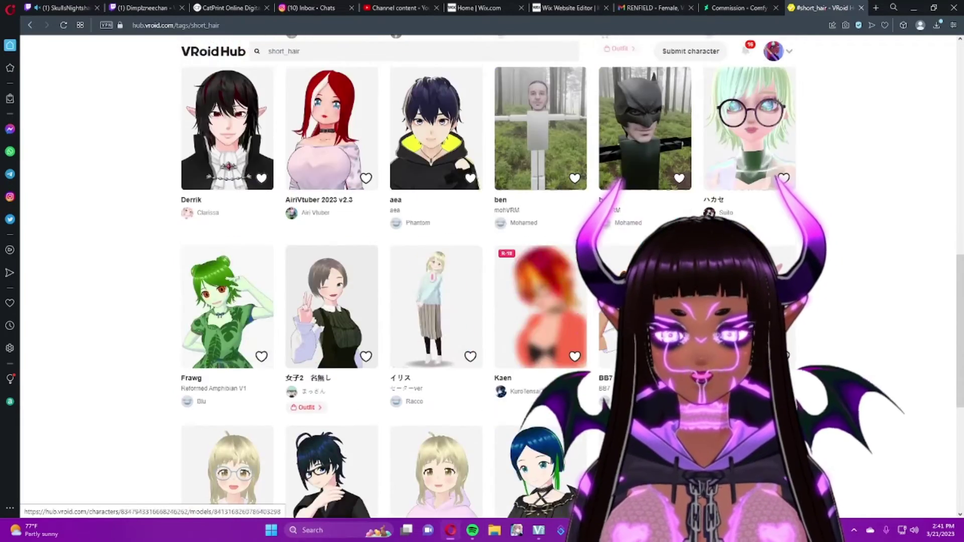
scroll(437, 276, up, 5)
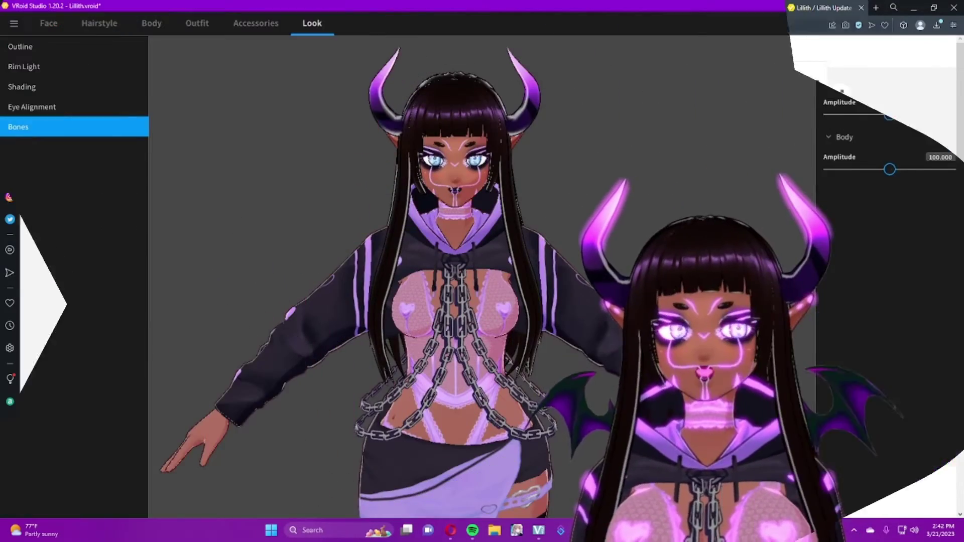
Step: Choose Export as VRM and expand the Reduce Polygons options
click(916, 23)
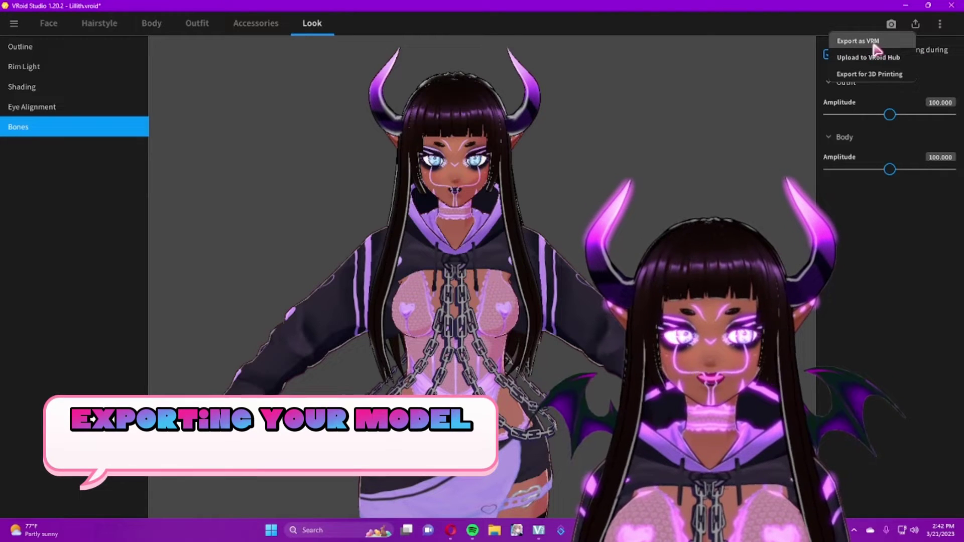
click(873, 42)
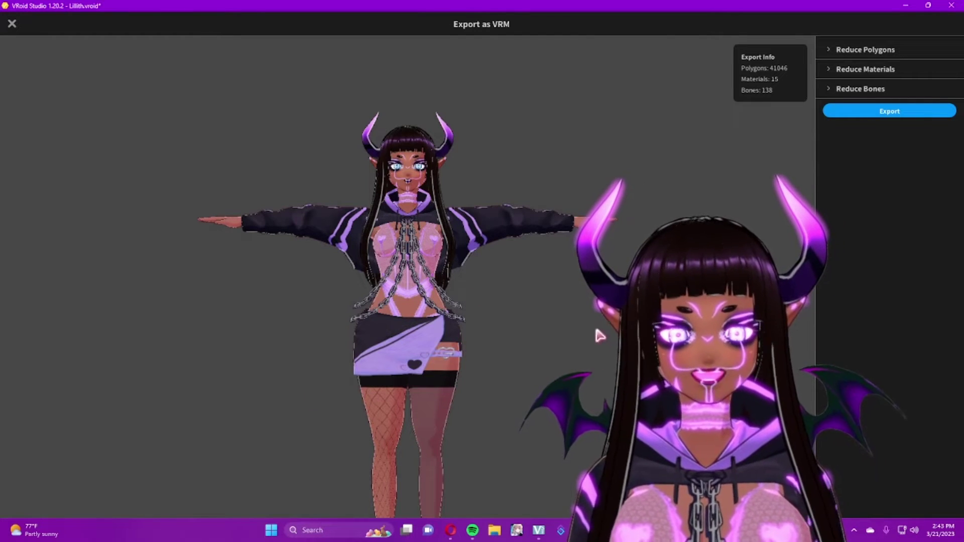
click(829, 49)
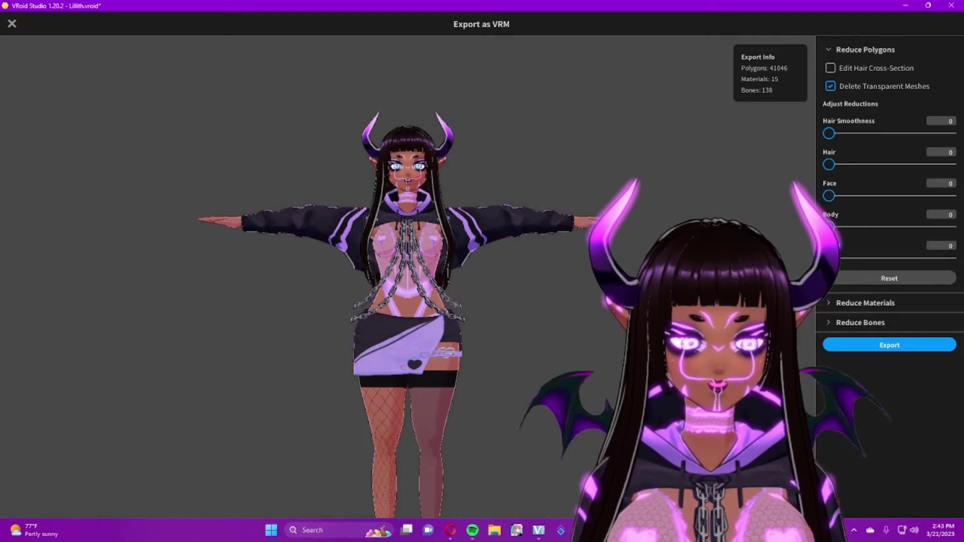
Step: Look over the Reduce Materials and Reduce Bones options, then continue to VRM Settings
click(834, 303)
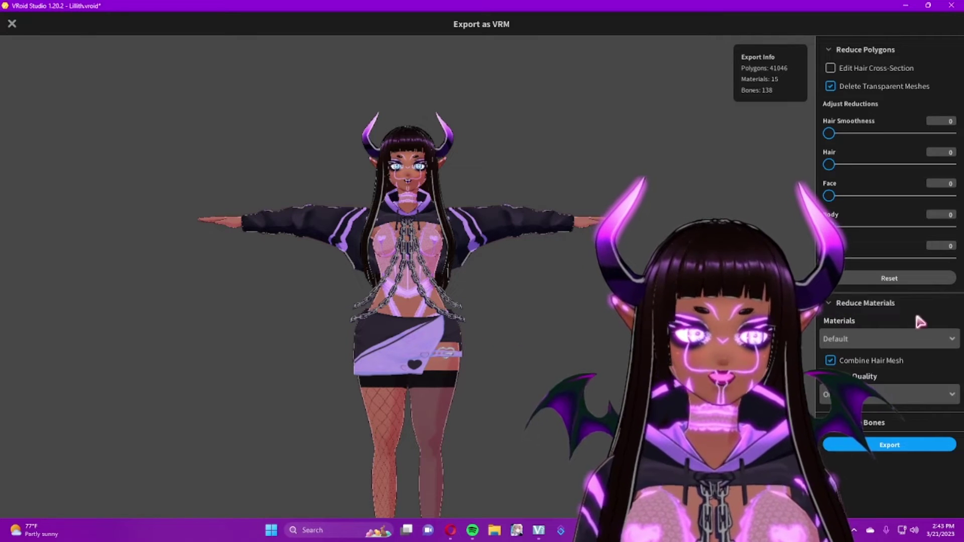
click(833, 423)
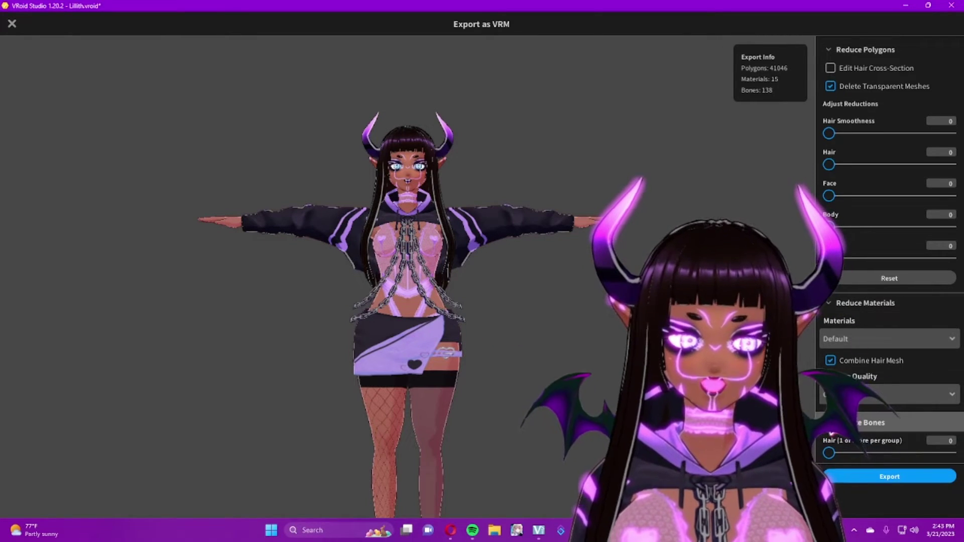
click(832, 424)
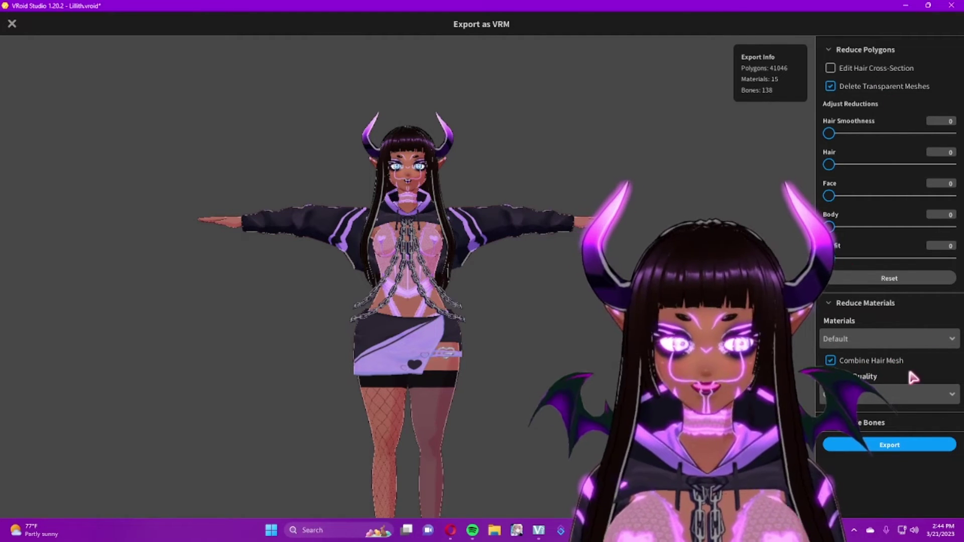
click(874, 447)
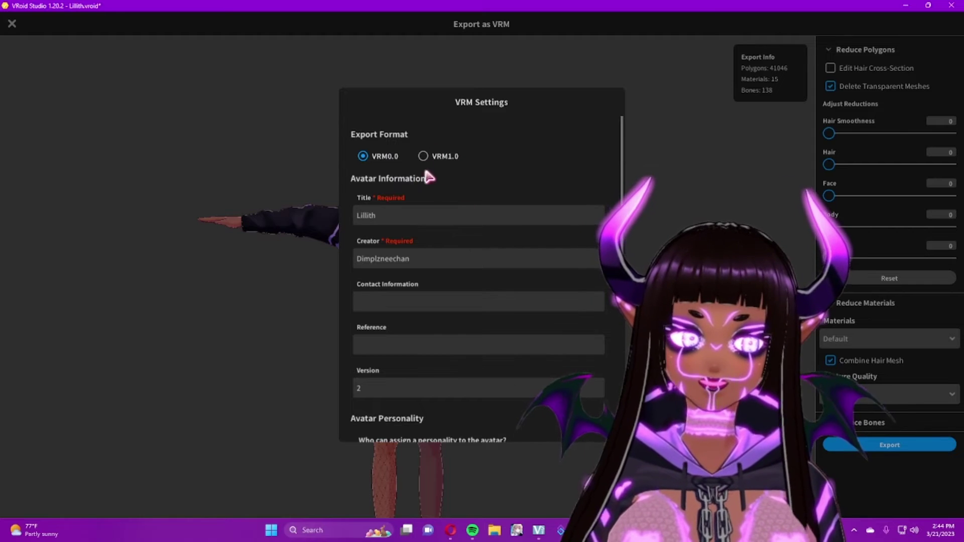
Step: Confirm VRM0.0, title Lillith, version 2 and Redistribution Prohibited, then continue to the save window
scroll(427, 236, down, 1)
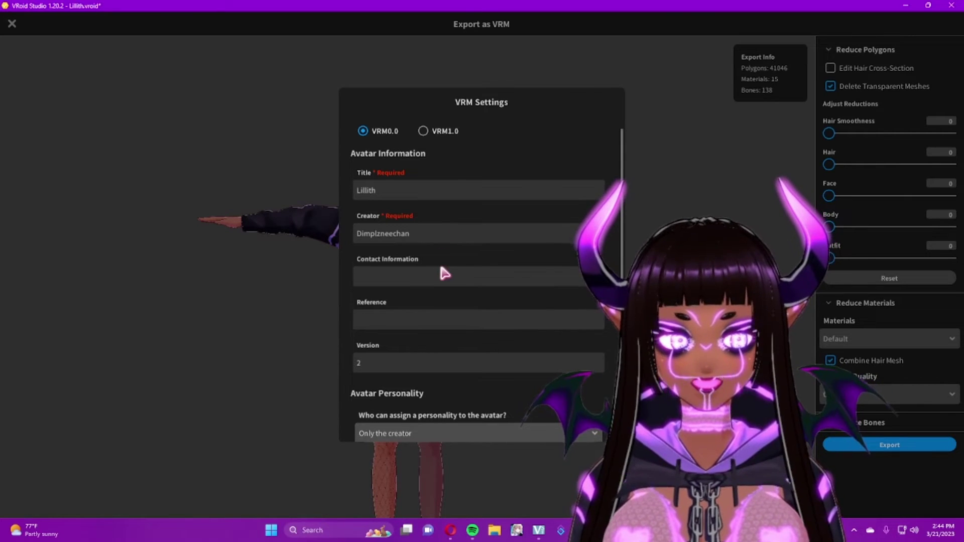
scroll(441, 261, down, 2)
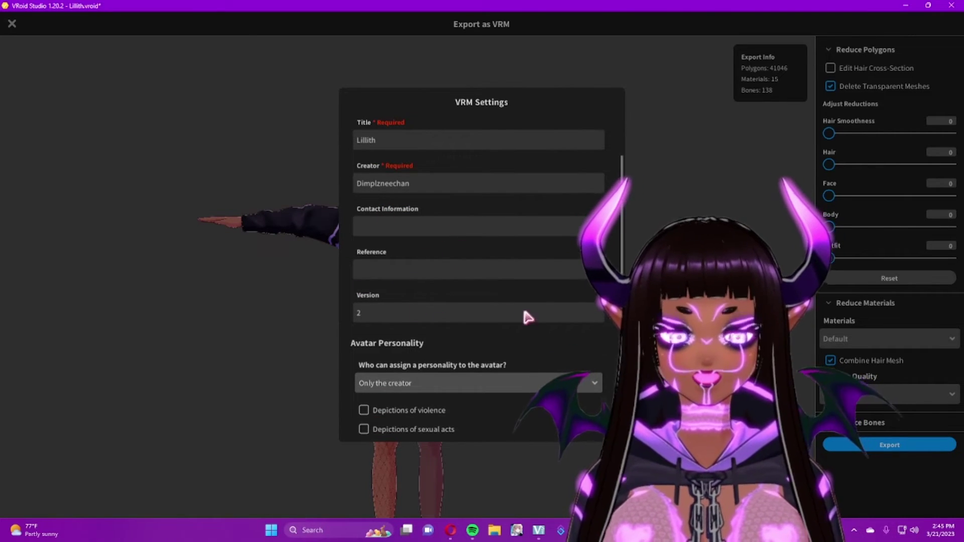
scroll(462, 304, down, 2)
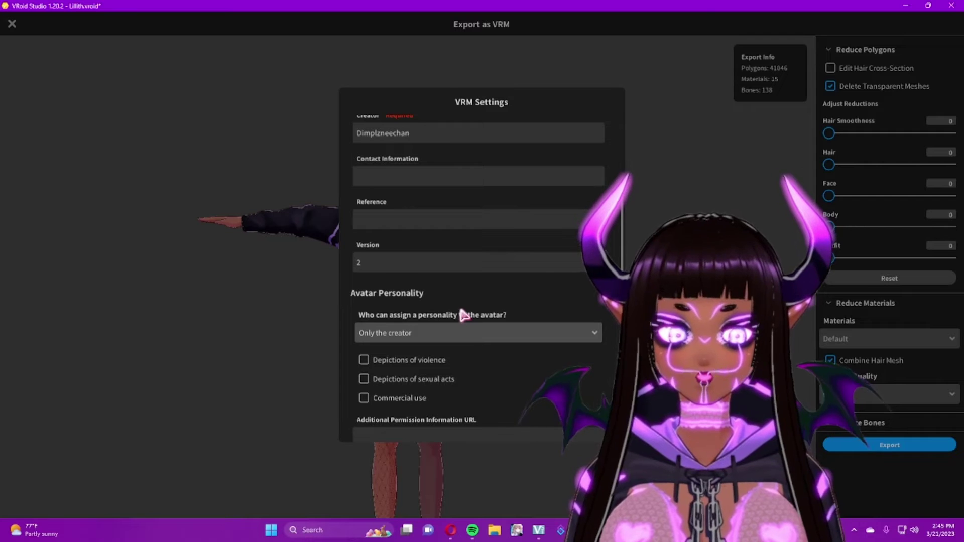
scroll(464, 314, down, 3)
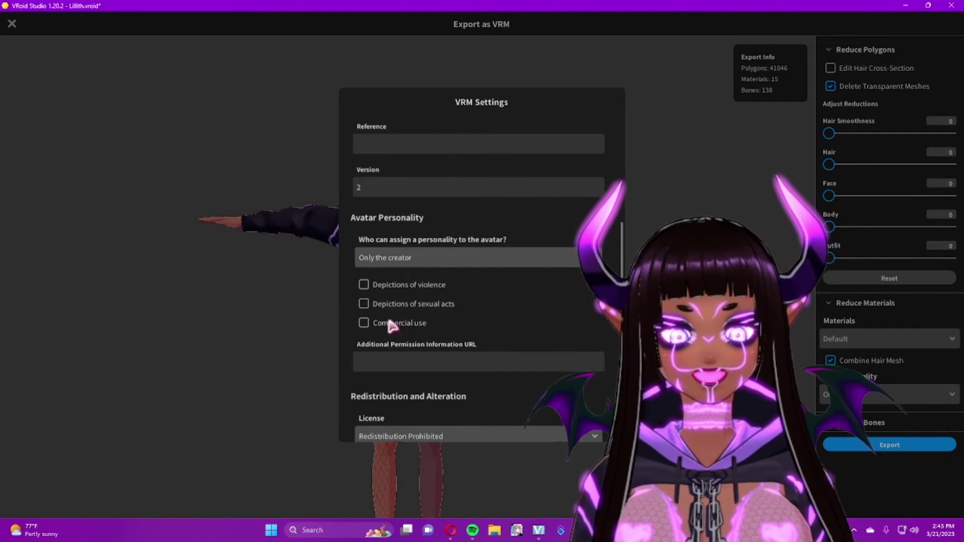
scroll(495, 323, down, 2)
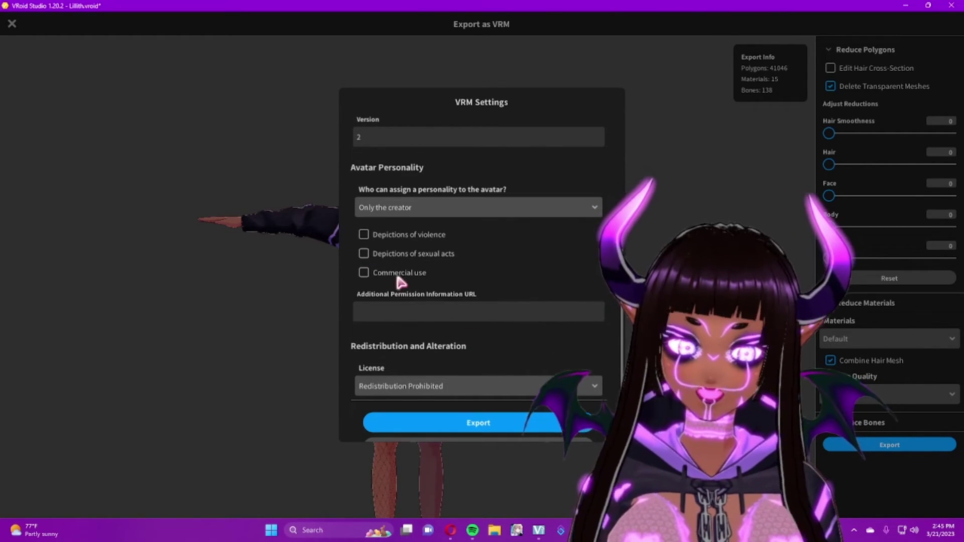
scroll(521, 324, down, 1)
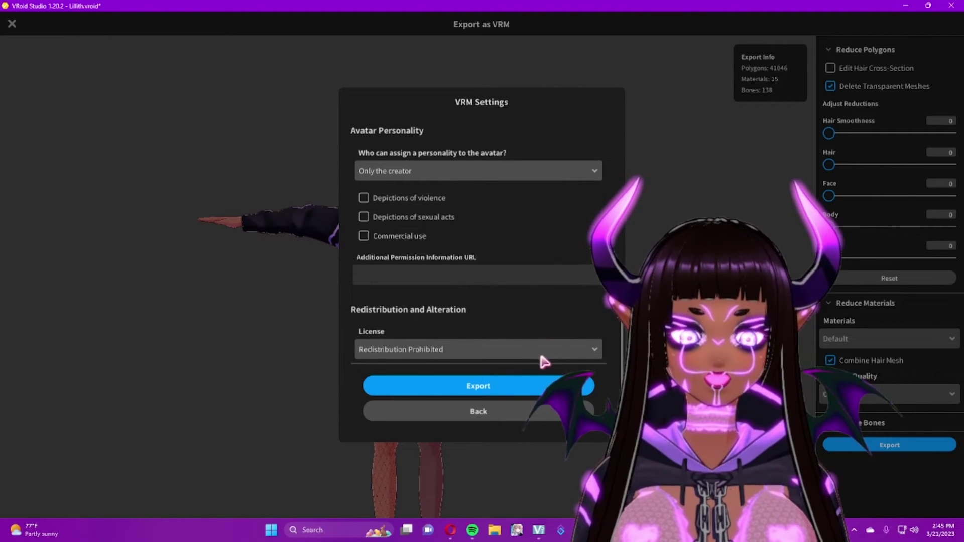
scroll(516, 318, up, 1)
scroll(516, 318, down, 1)
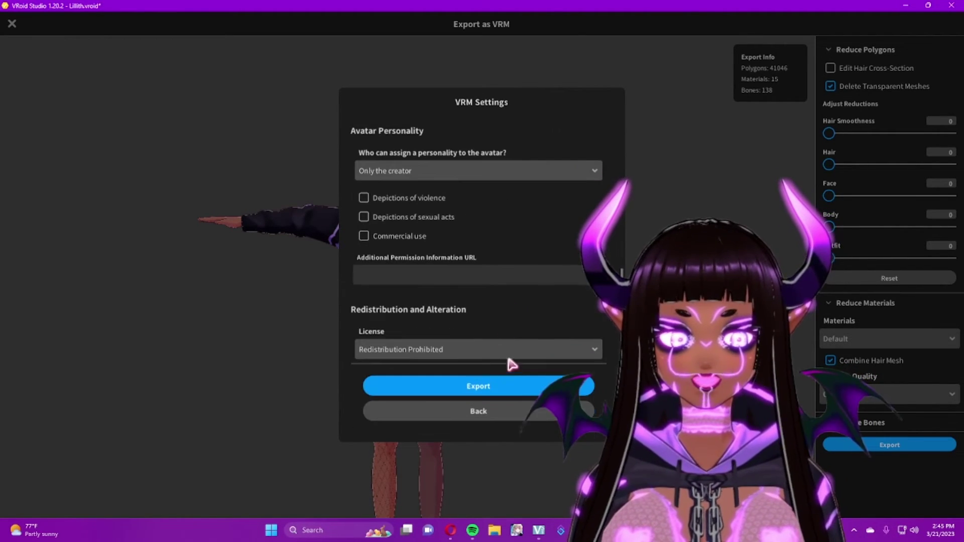
click(511, 390)
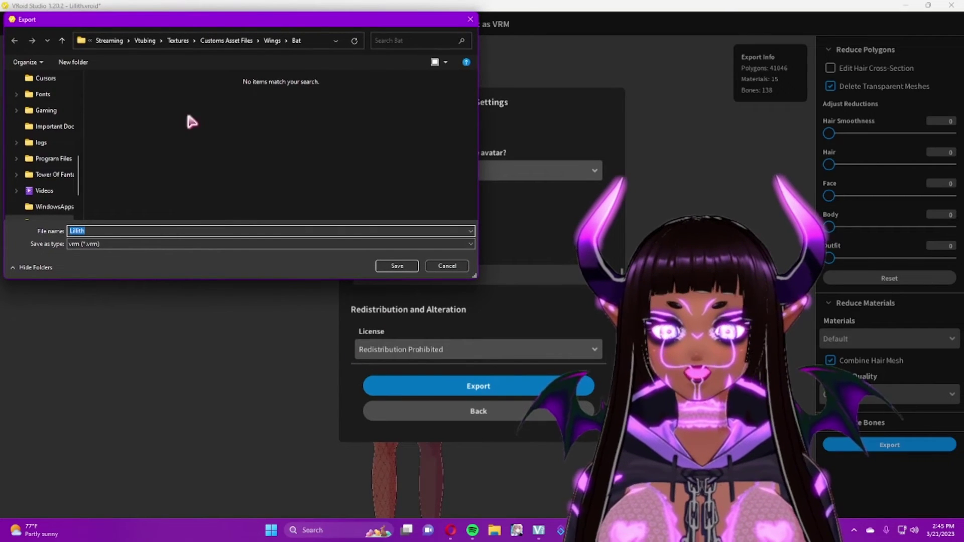
Step: Browse the save window to D:\Work Files\Streaming\Vtubing\Characters, then cancel without saving
scroll(20, 160, down, 1)
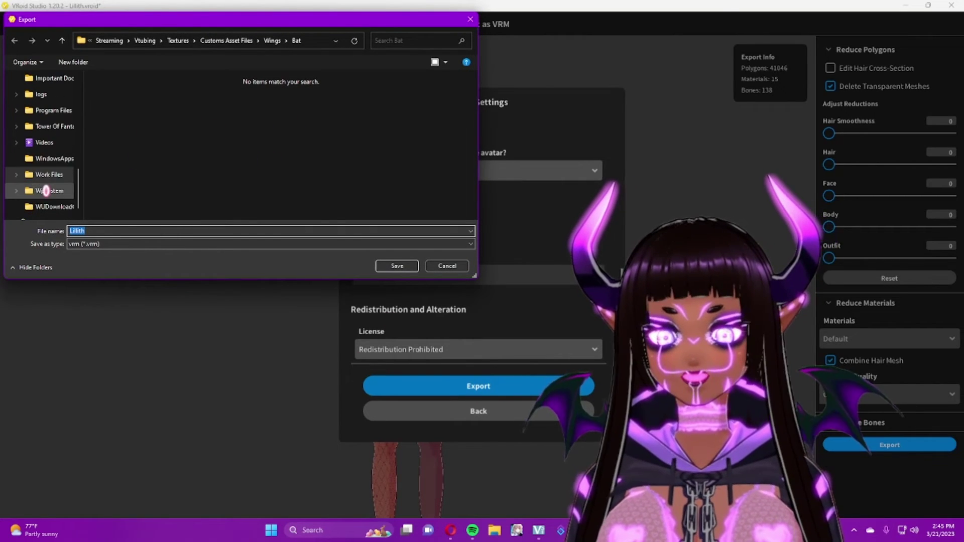
click(46, 174)
scroll(150, 195, down, 2)
double_click(134, 198)
double_click(134, 186)
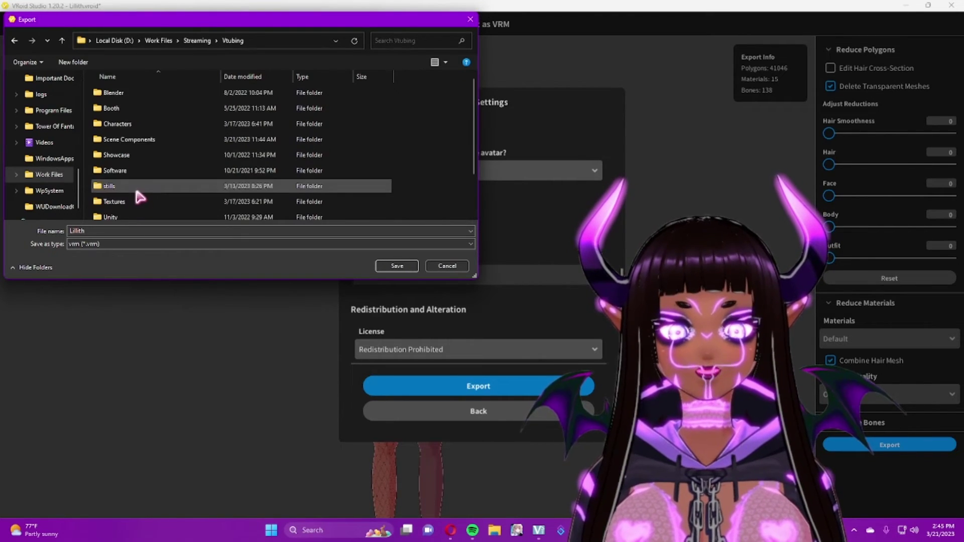
double_click(140, 124)
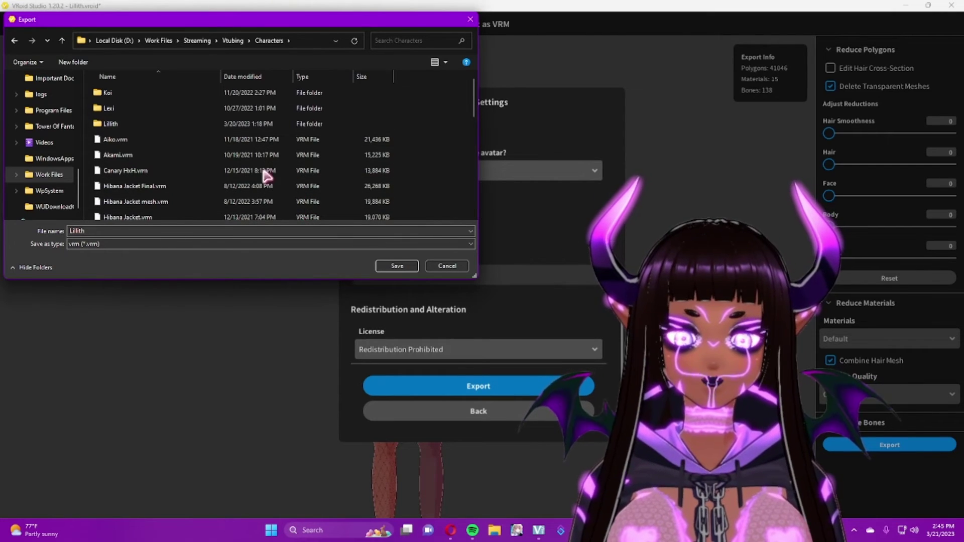
click(448, 267)
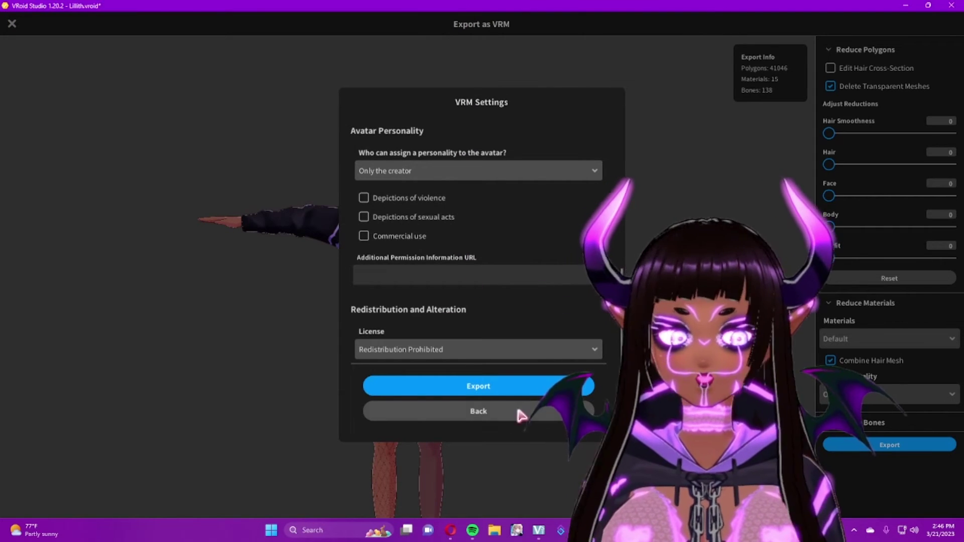